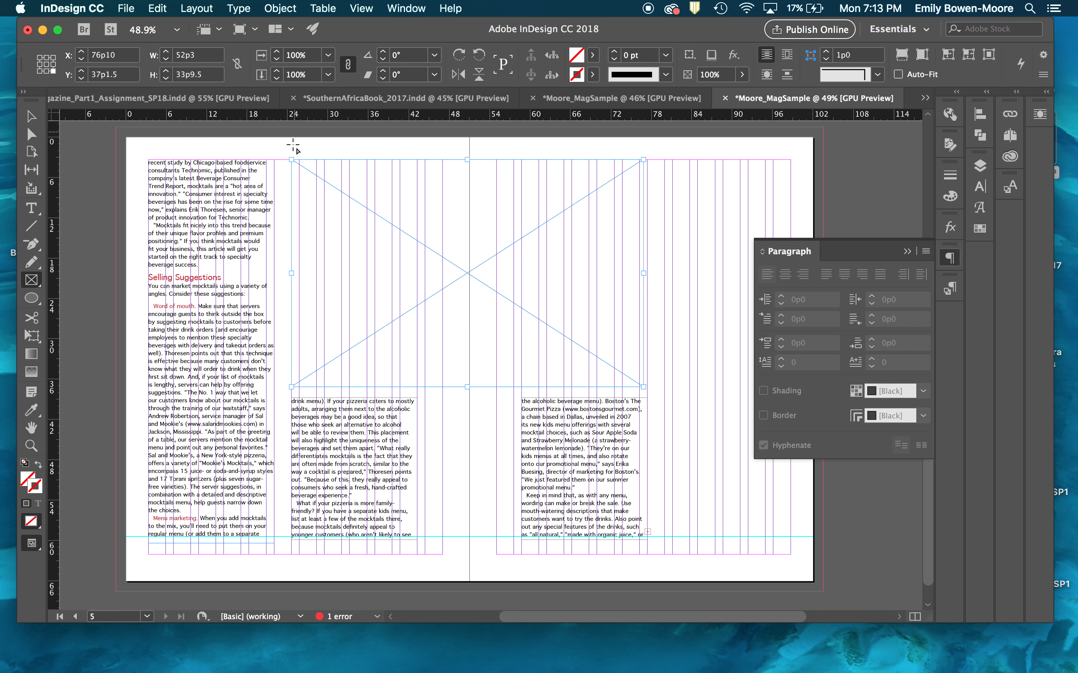
# Widen the empty picture frame over the first text column to about 59p2 and wrap text around its bounding box
pyautogui.press('v')
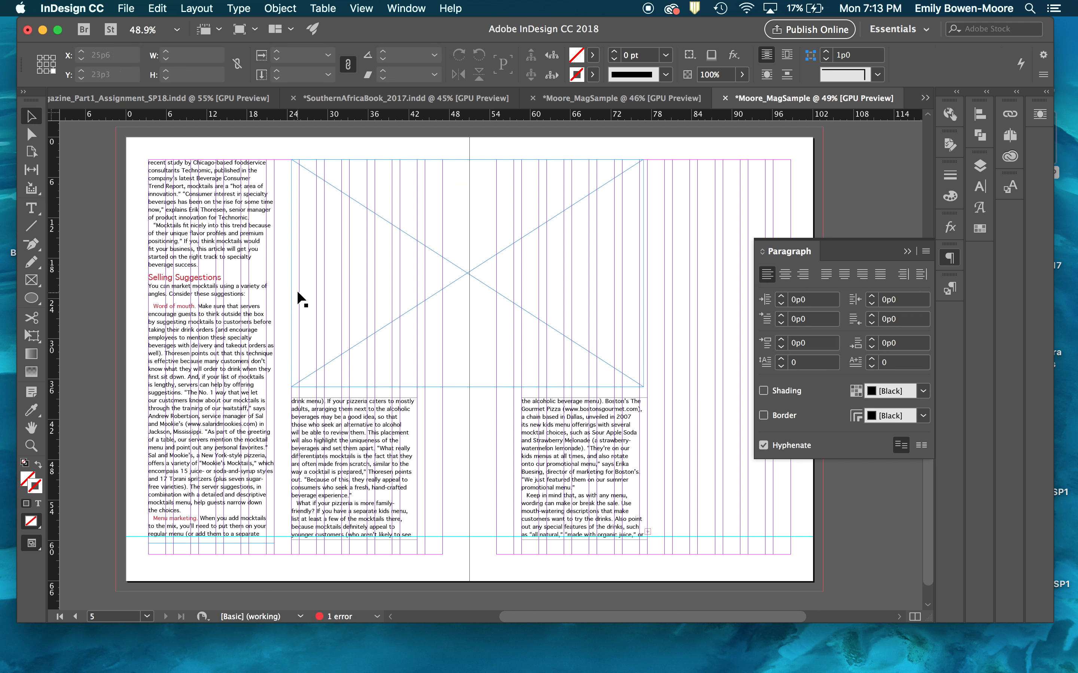
pyautogui.moveTo(291, 273); pyautogui.dragTo(246, 274)
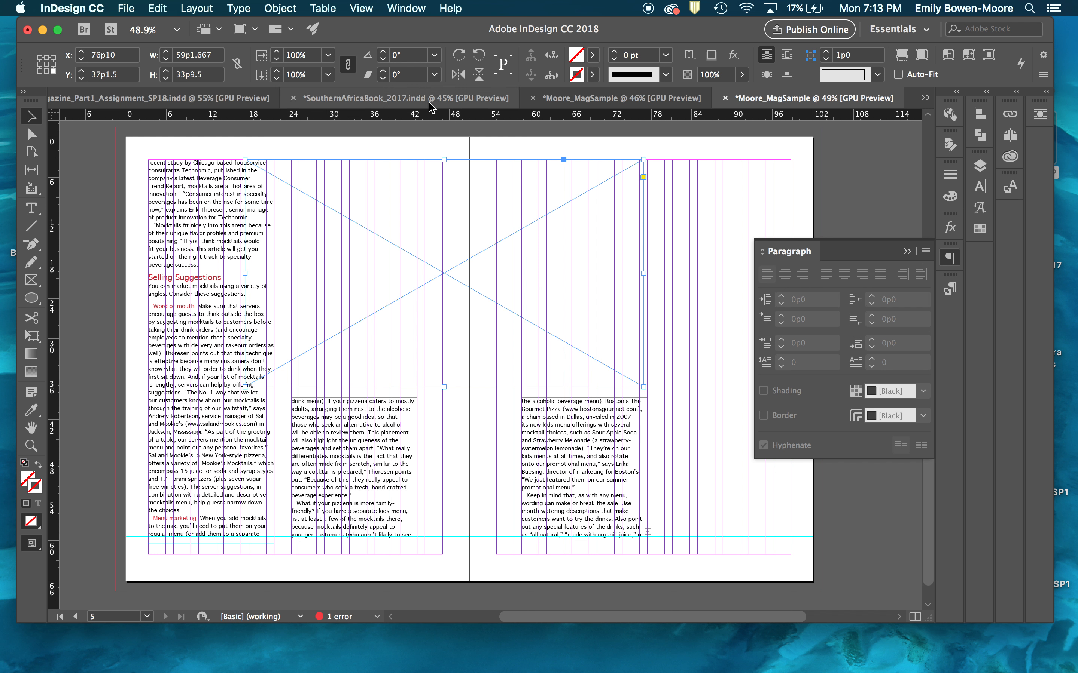
pyautogui.click(1039, 115)
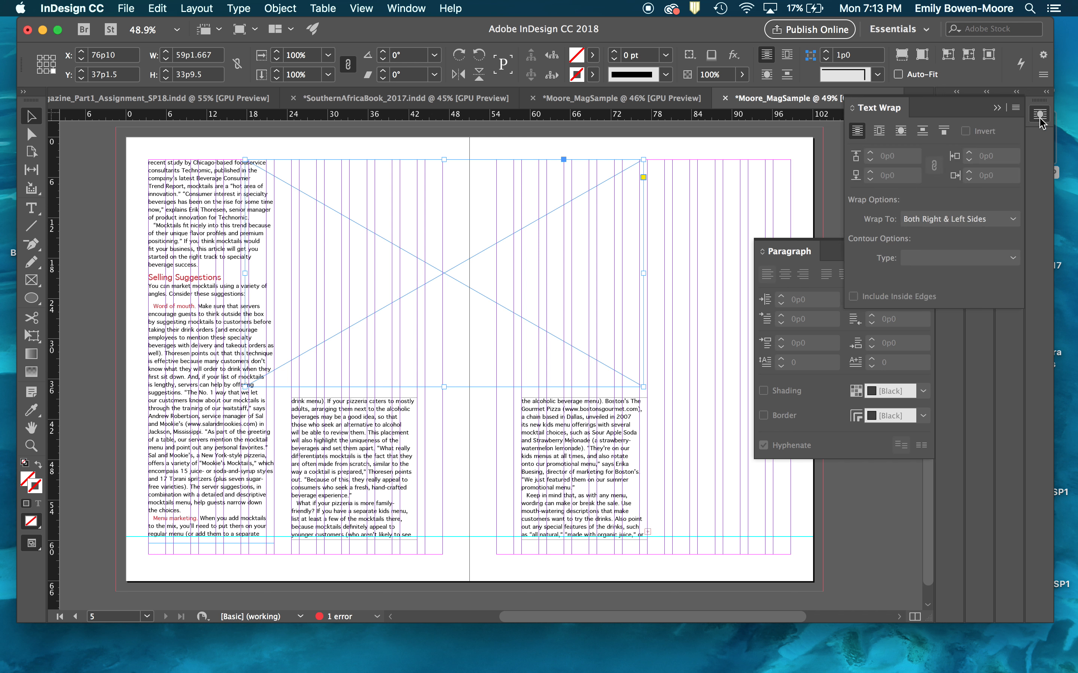
pyautogui.click(406, 8)
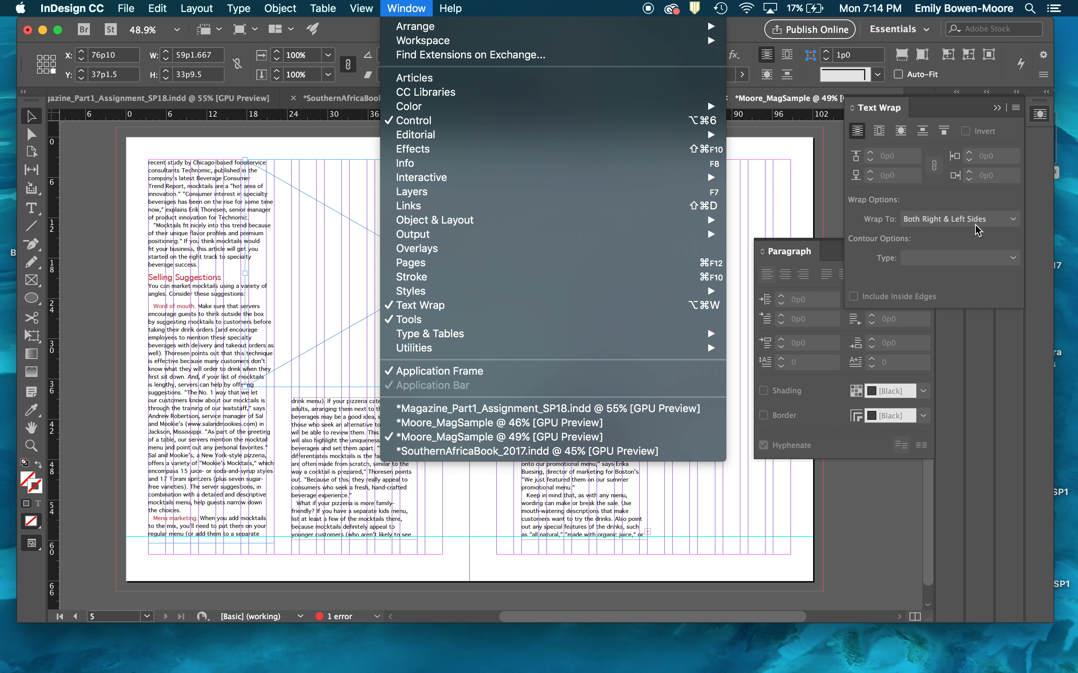
pyautogui.click(979, 109)
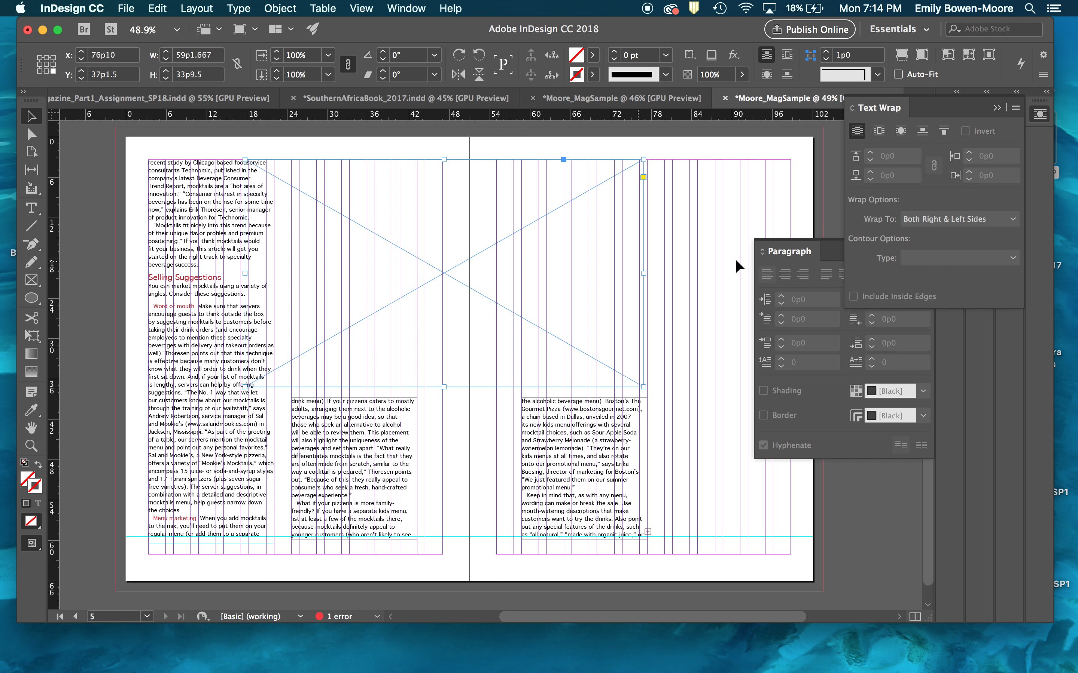
pyautogui.click(880, 132)
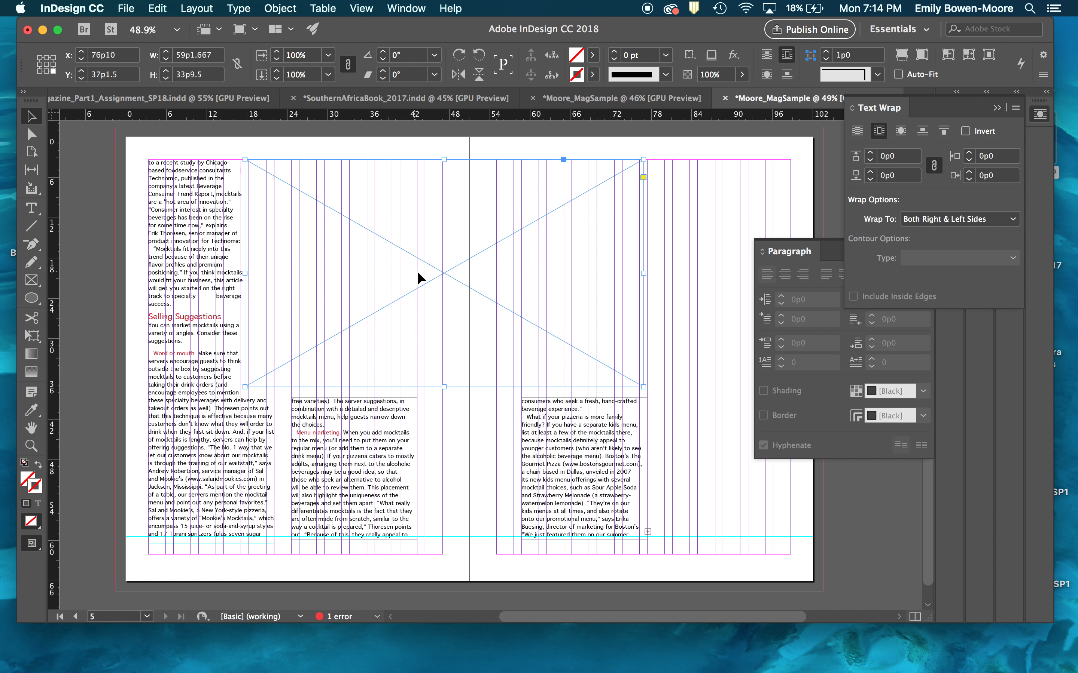
# Shift the picture frame slightly left to X 76p3 and set its text wrap offset to 0p5 on all sides
pyautogui.moveTo(441, 271)
pyautogui.mouseDown()
pyautogui.moveTo(407, 312)
pyautogui.moveTo(444, 276)
pyautogui.mouseUp()
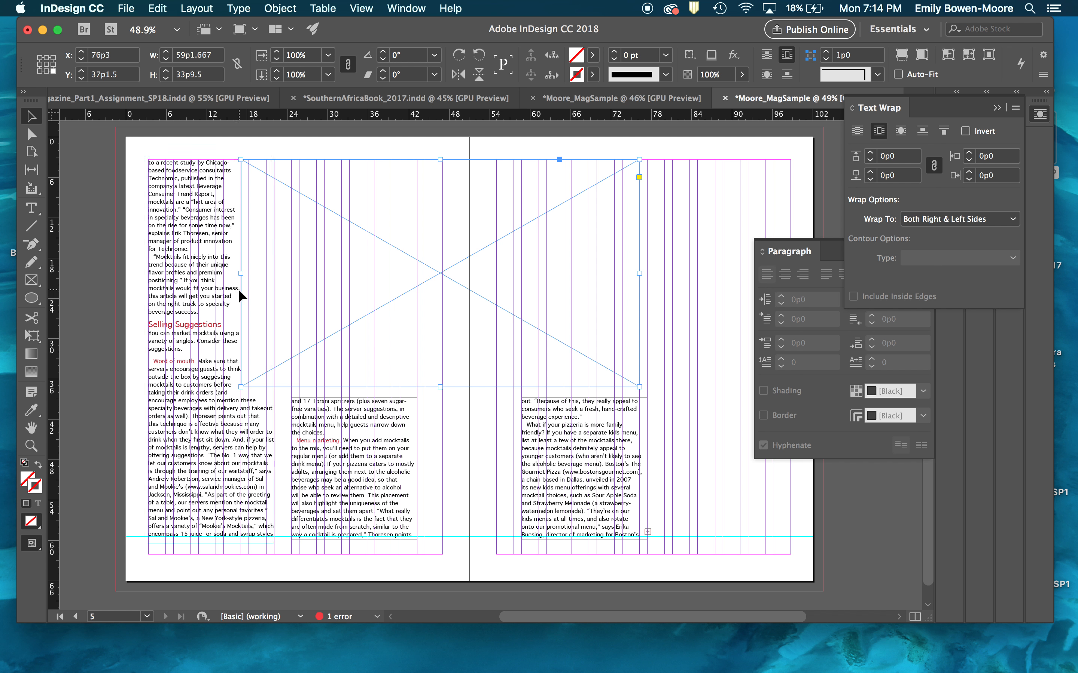
pyautogui.scroll(3, 238, 288)
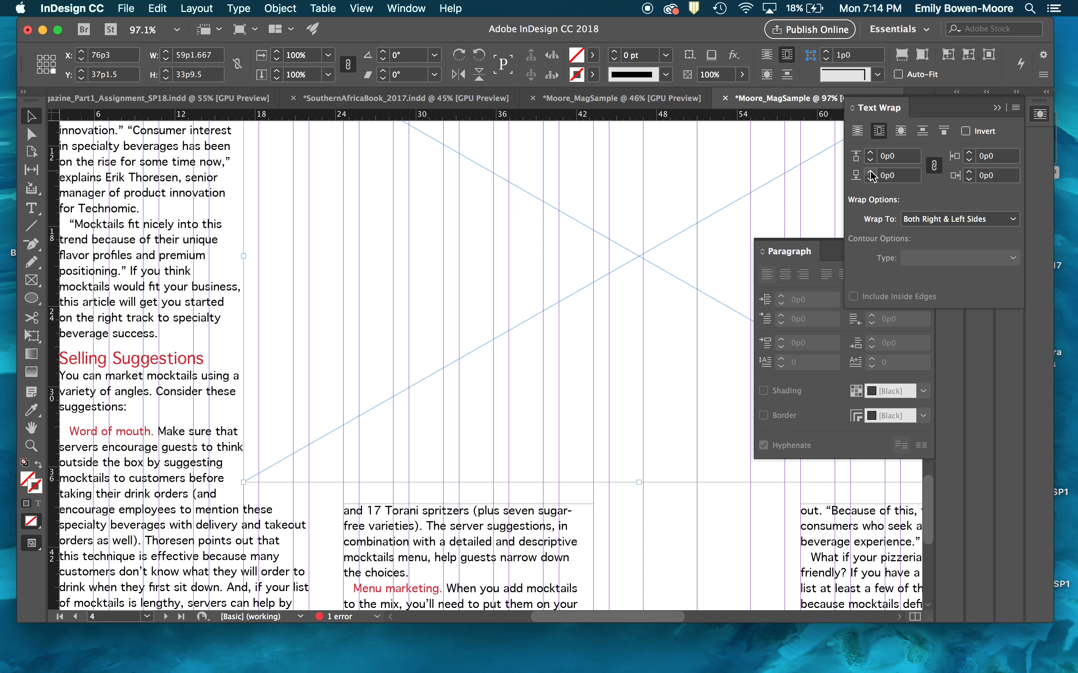
pyautogui.click(970, 154)
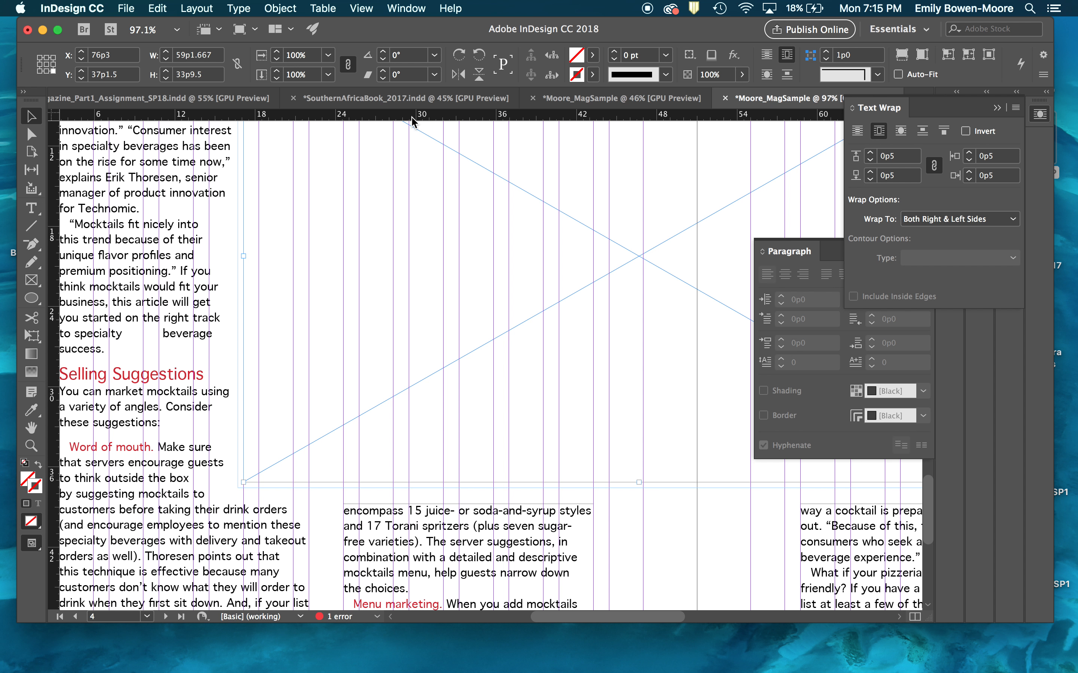
# Add a horizontal guide just below the picture frame and delete the extra spaces between "specialty" and "beverage" in the first column
pyautogui.moveTo(406, 117); pyautogui.dragTo(323, 514)
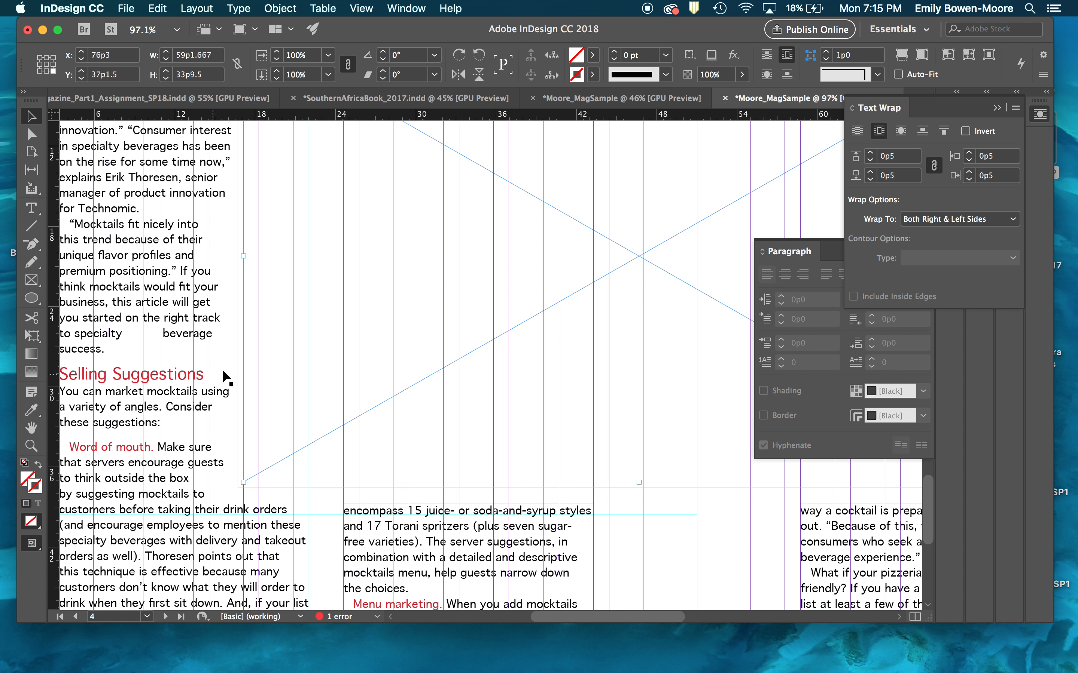
pyautogui.doubleClick(162, 334)
pyautogui.press('BackSpace')
pyautogui.press('BackSpace')
pyautogui.press('BackSpace')
pyautogui.press('BackSpace')
pyautogui.press('BackSpace')
pyautogui.press('BackSpace')
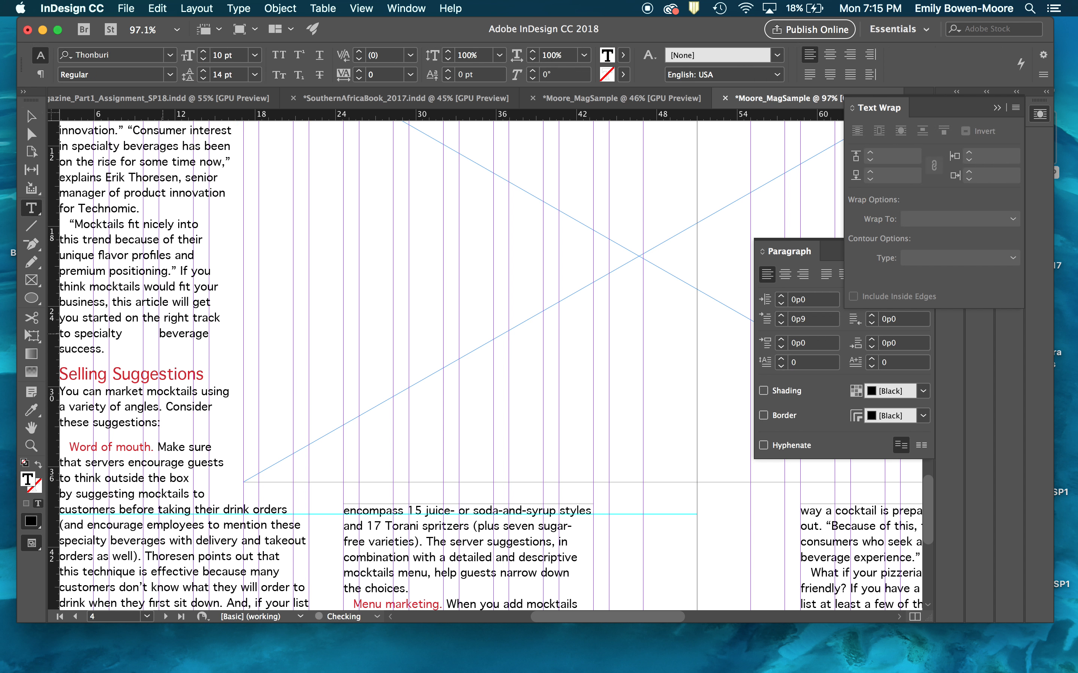
pyautogui.press('BackSpace')
pyautogui.press('BackSpace')
pyautogui.press('BackSpace')
pyautogui.press('BackSpace')
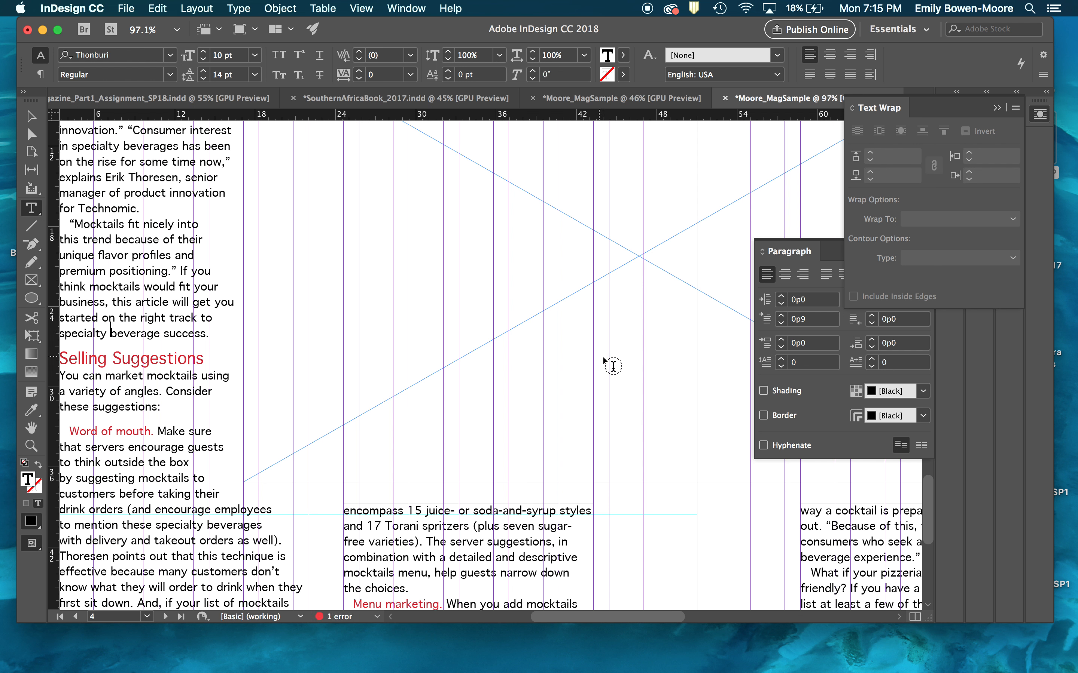
# Select the picture frame again and increase its text wrap offset to 1p6 on all sides
pyautogui.scroll(-3, 603, 357)
pyautogui.scroll(3, 600, 361)
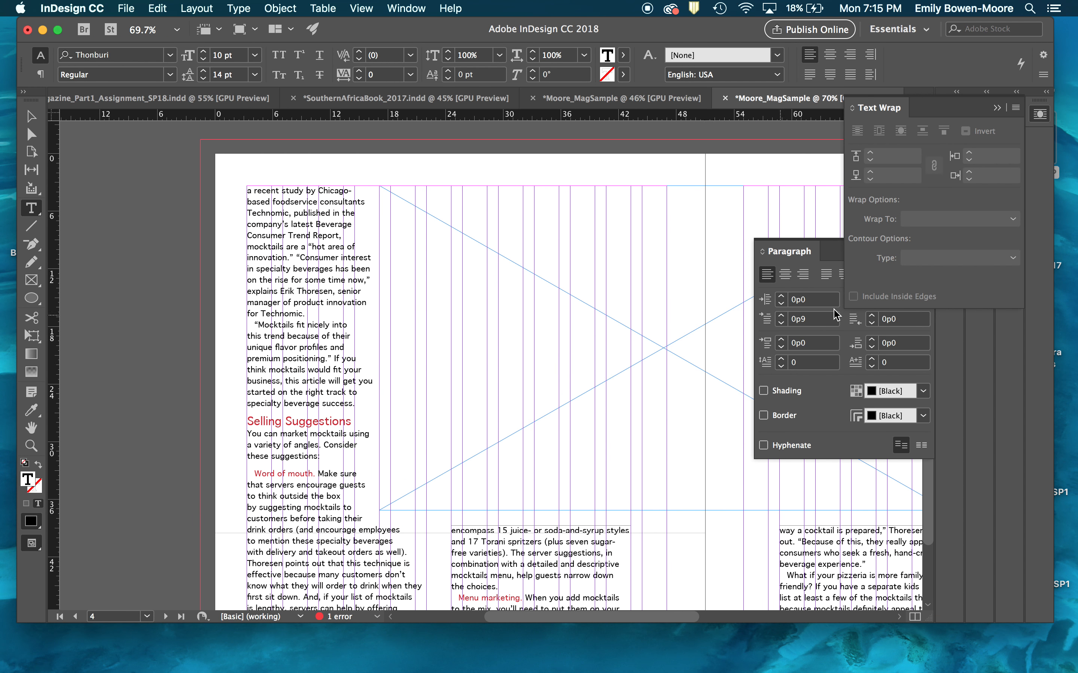
pyautogui.click(833, 249)
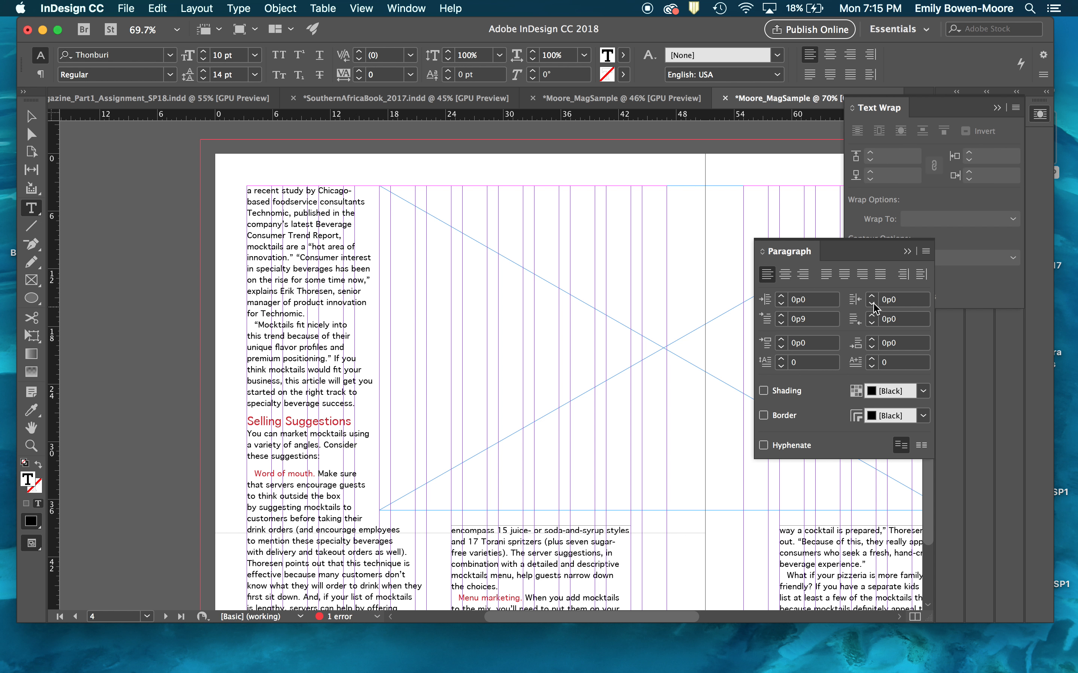
pyautogui.click(1040, 115)
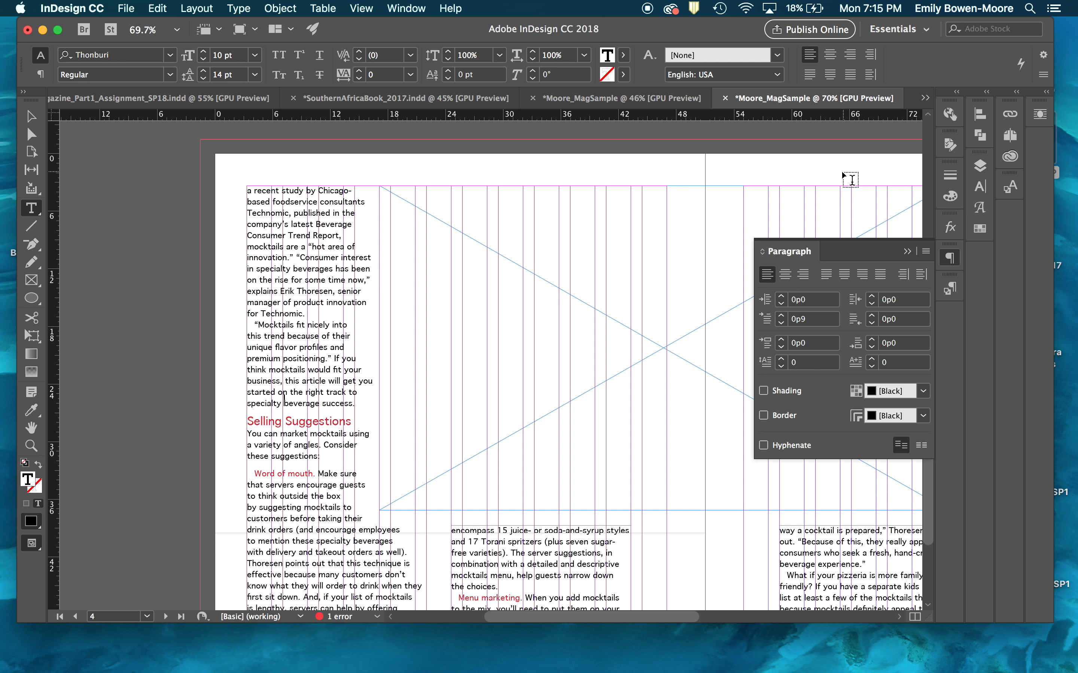
pyautogui.click(1039, 115)
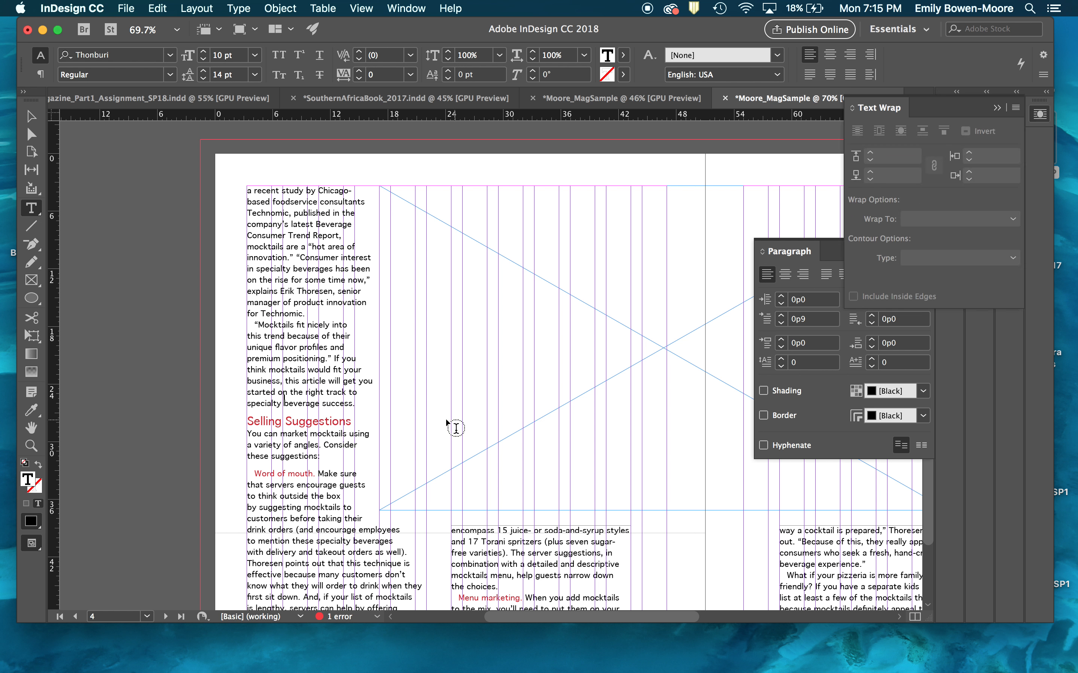
pyautogui.press('Escape')
pyautogui.click(485, 291)
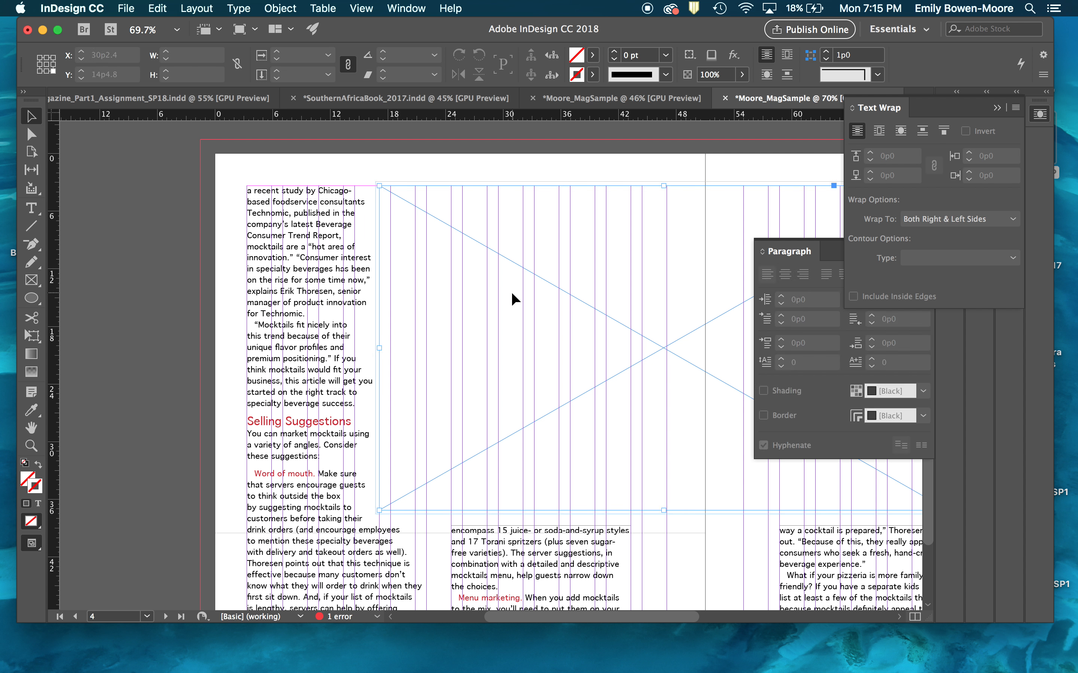
pyautogui.click(971, 154)
pyautogui.click(971, 154)
pyautogui.click(971, 154)
pyautogui.click(971, 154)
pyautogui.click(971, 154)
pyautogui.click(971, 154)
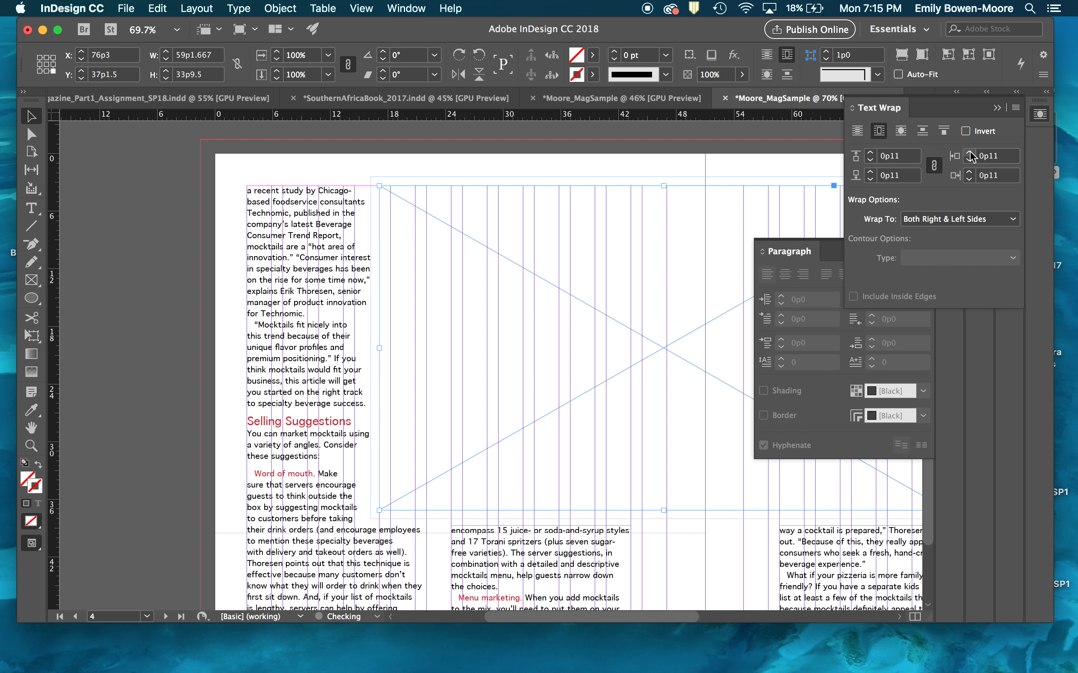
pyautogui.click(971, 154)
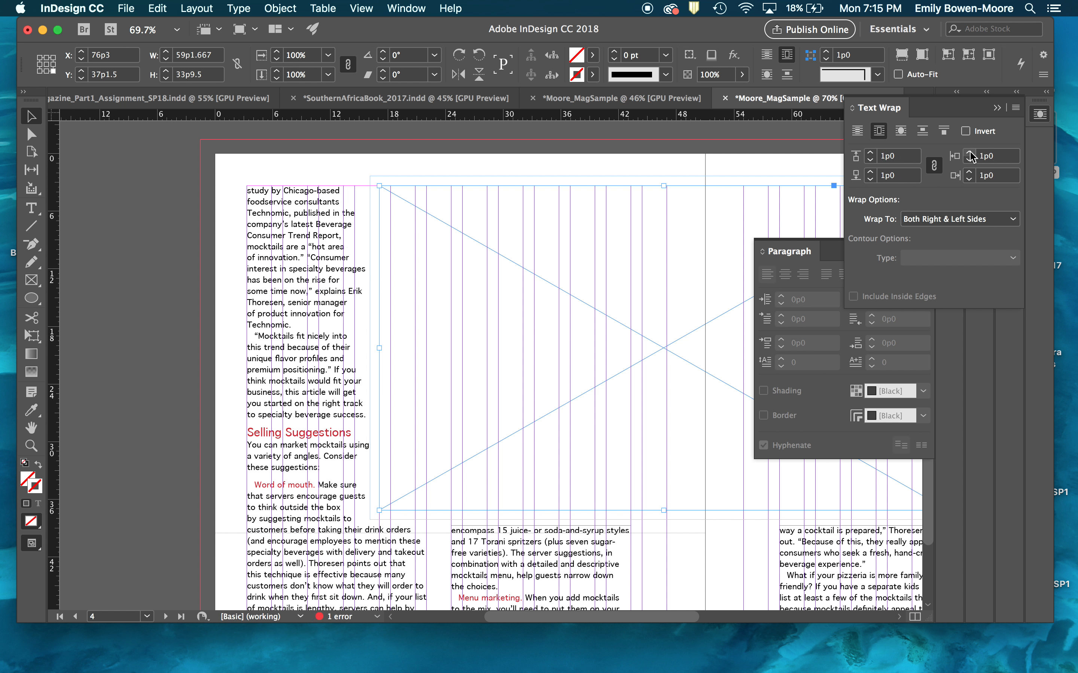
pyautogui.click(971, 154)
pyautogui.click(971, 154)
pyautogui.click(971, 154)
pyautogui.click(971, 153)
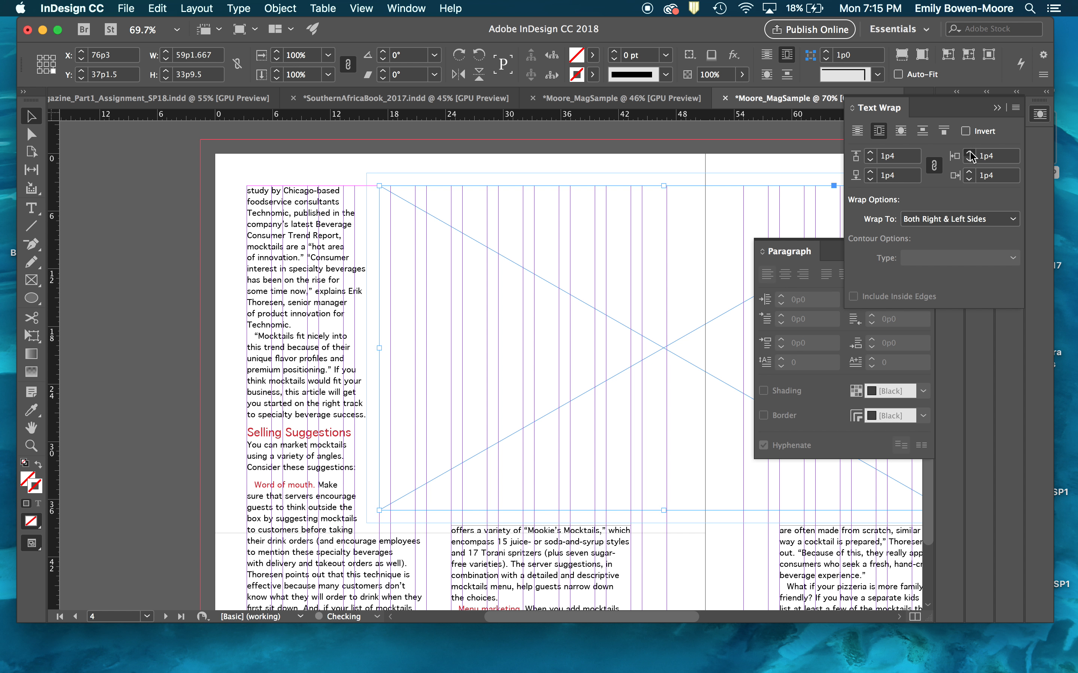
pyautogui.click(972, 153)
pyautogui.click(971, 154)
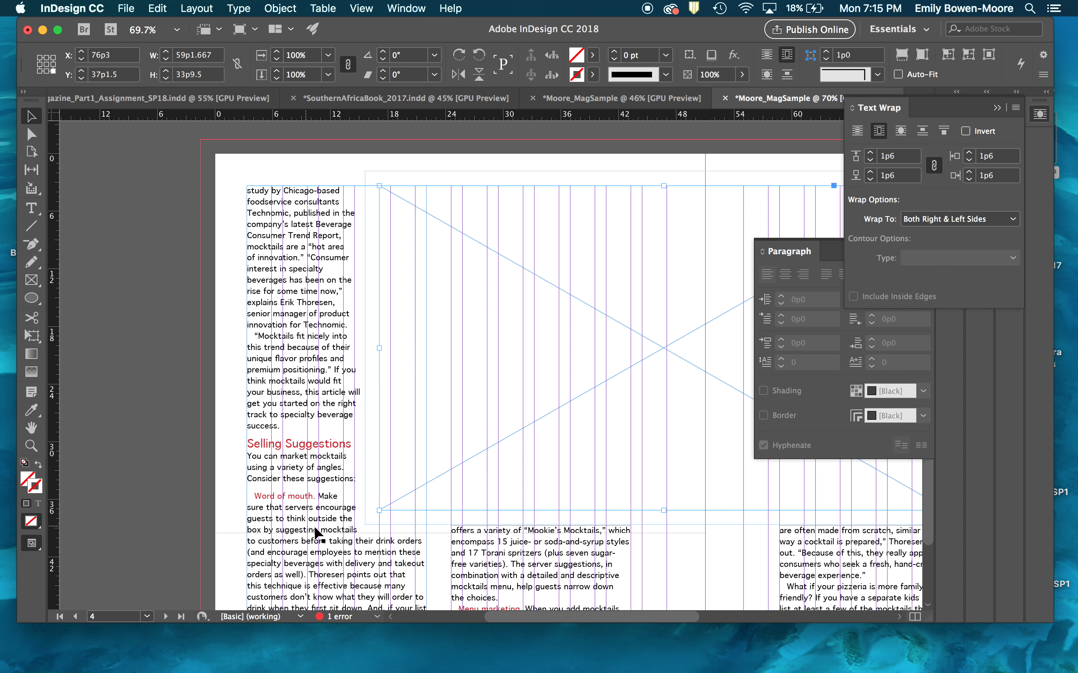
# Preview the page without guides, return to the normal view, and undo the latest text wrap offset increases back to 1p1
pyautogui.click(142, 401)
pyautogui.press('w')
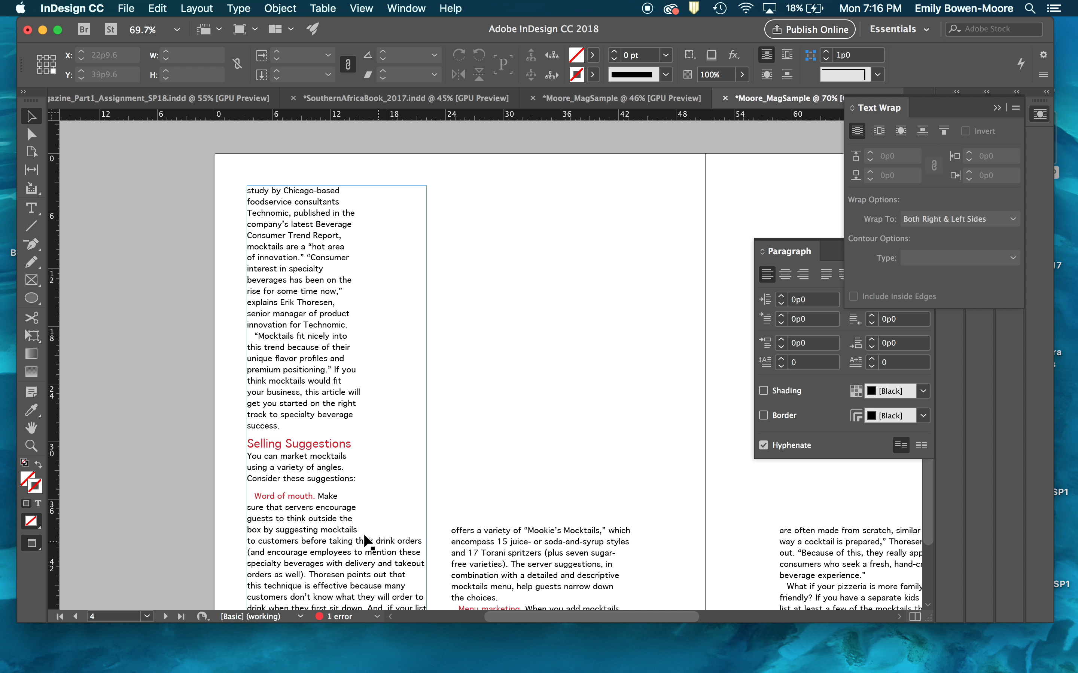
pyautogui.press('w')
pyautogui.press('super+z')
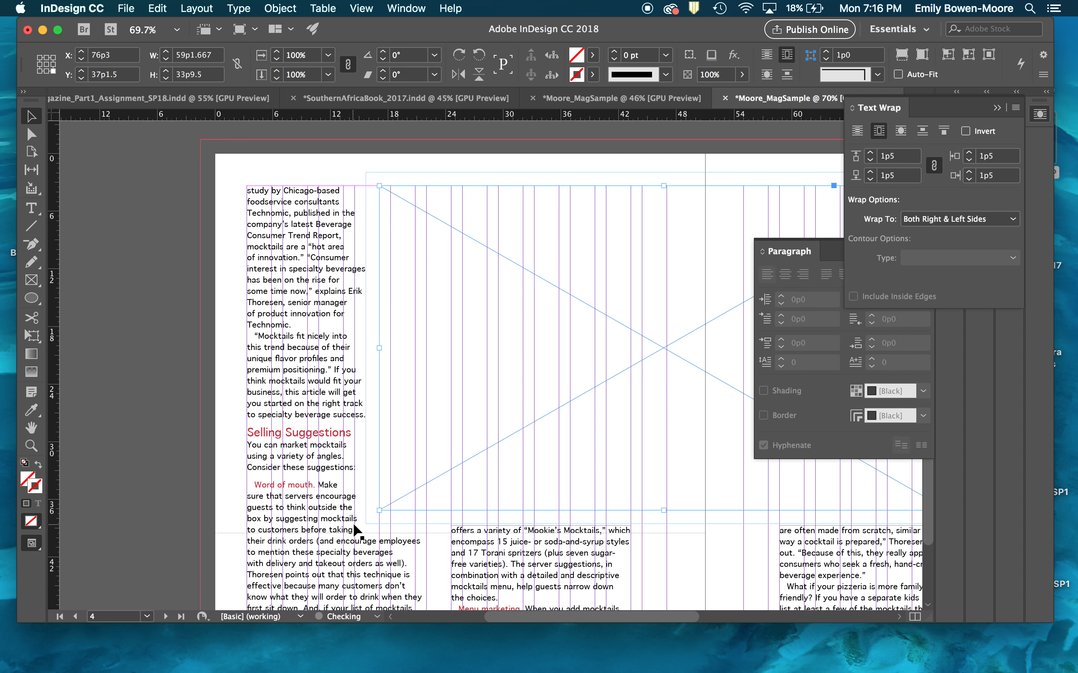
pyautogui.press('super+shift+z')
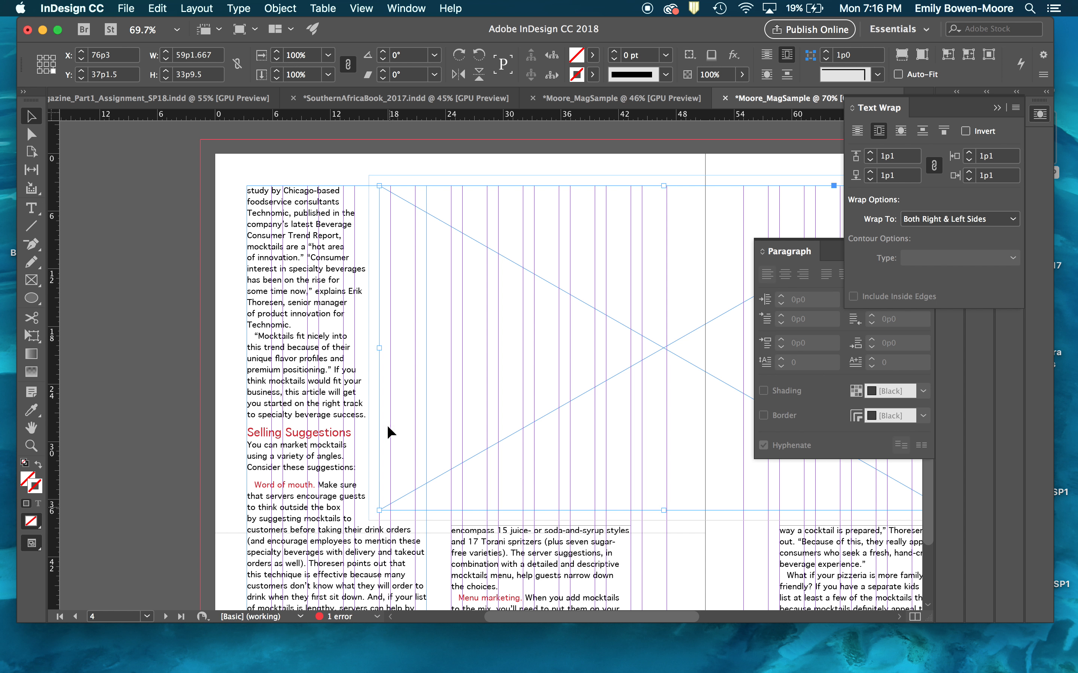
# Switch the page to preview mode and fill the picture frame with [Black] to show the wrapped text around it
pyautogui.click(189, 374)
pyautogui.press('w')
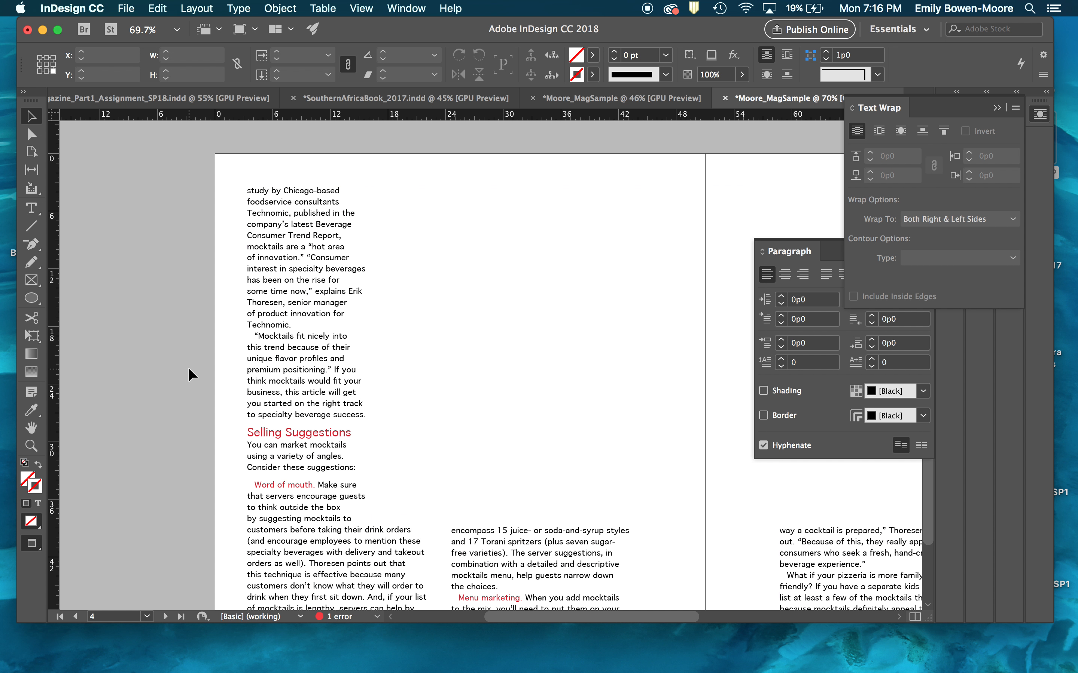
pyautogui.click(341, 241)
pyautogui.click(463, 265)
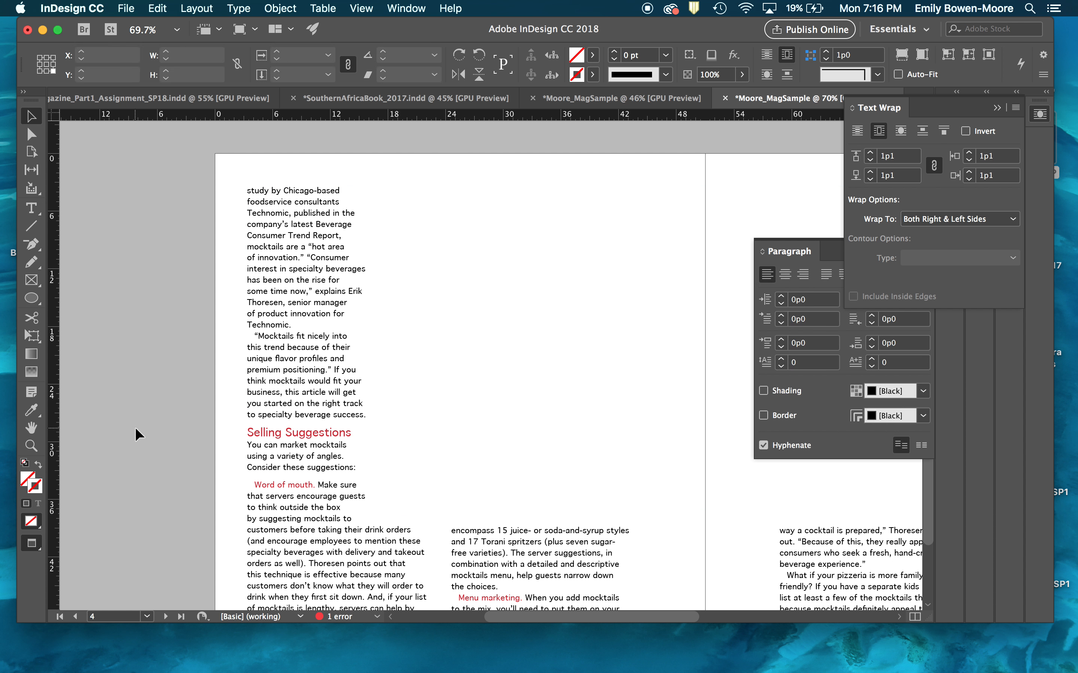
pyautogui.click(593, 57)
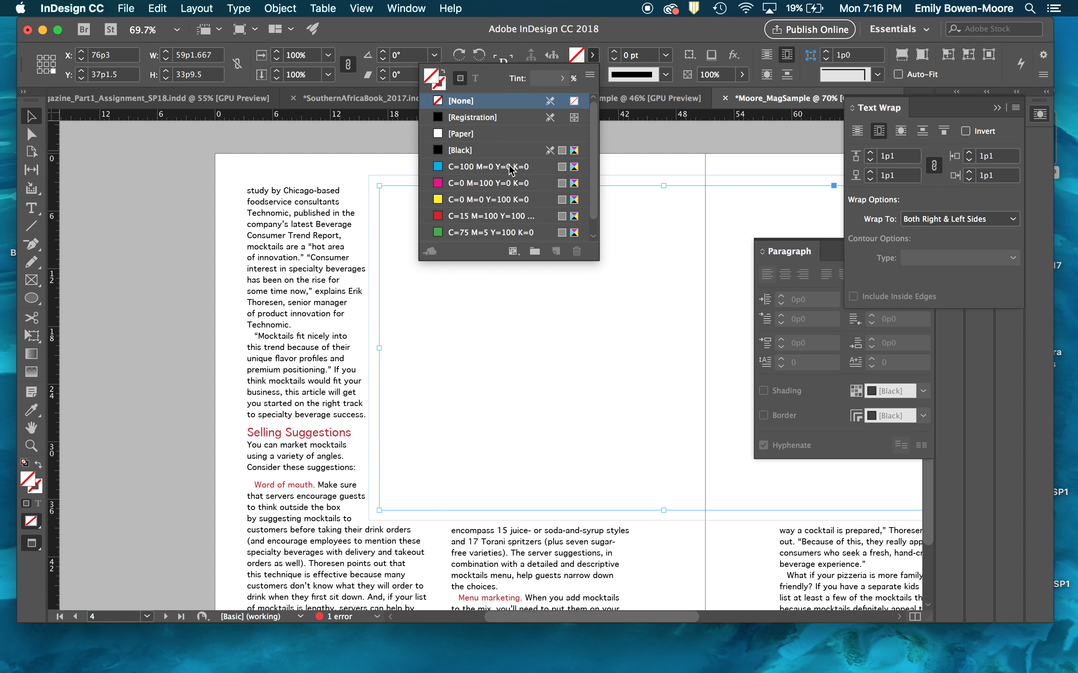
pyautogui.click(459, 150)
pyautogui.click(121, 373)
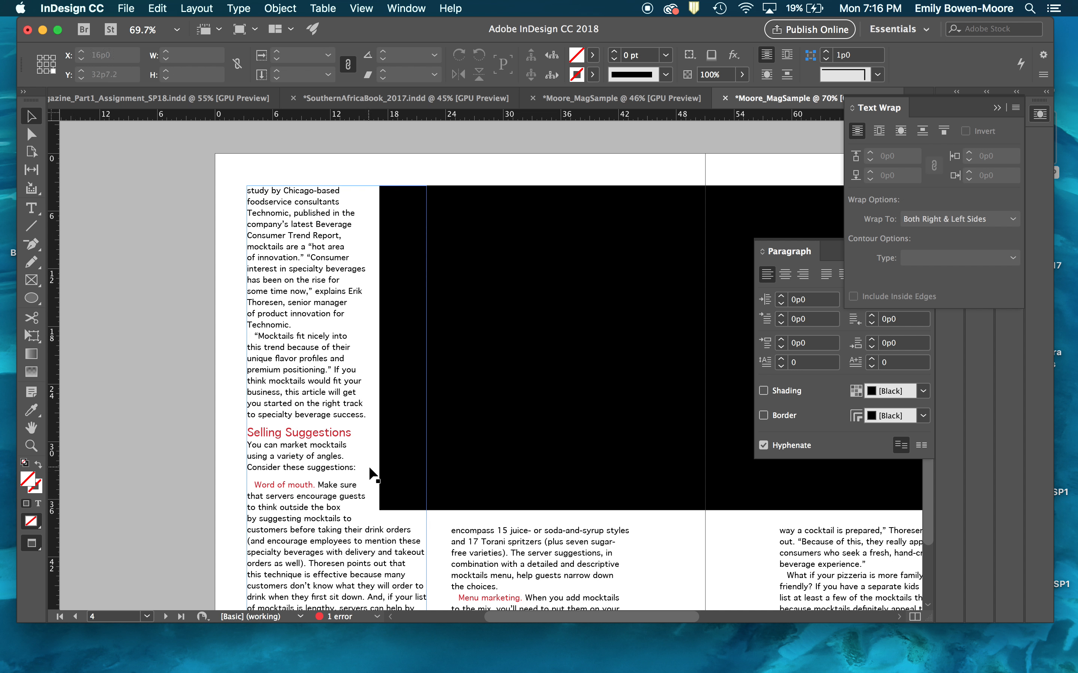
# Check the text wrap across the spread and delete the black-filled frame
pyautogui.scroll(-2, 368, 466)
pyautogui.scroll(-3, 499, 490)
pyautogui.click(489, 414)
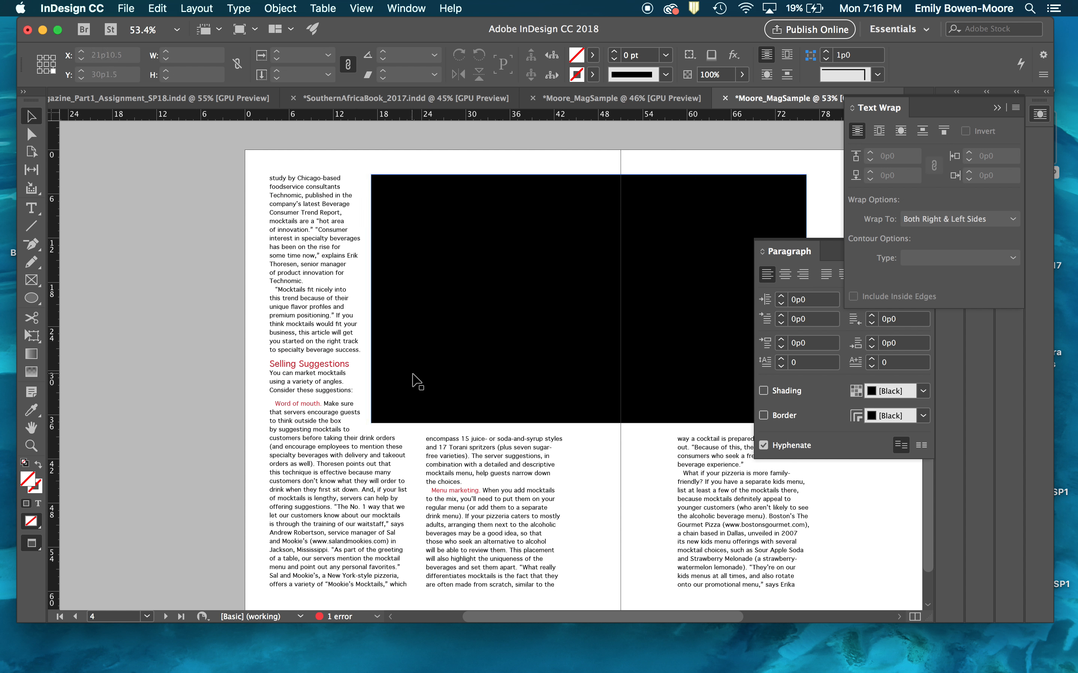
pyautogui.click(163, 299)
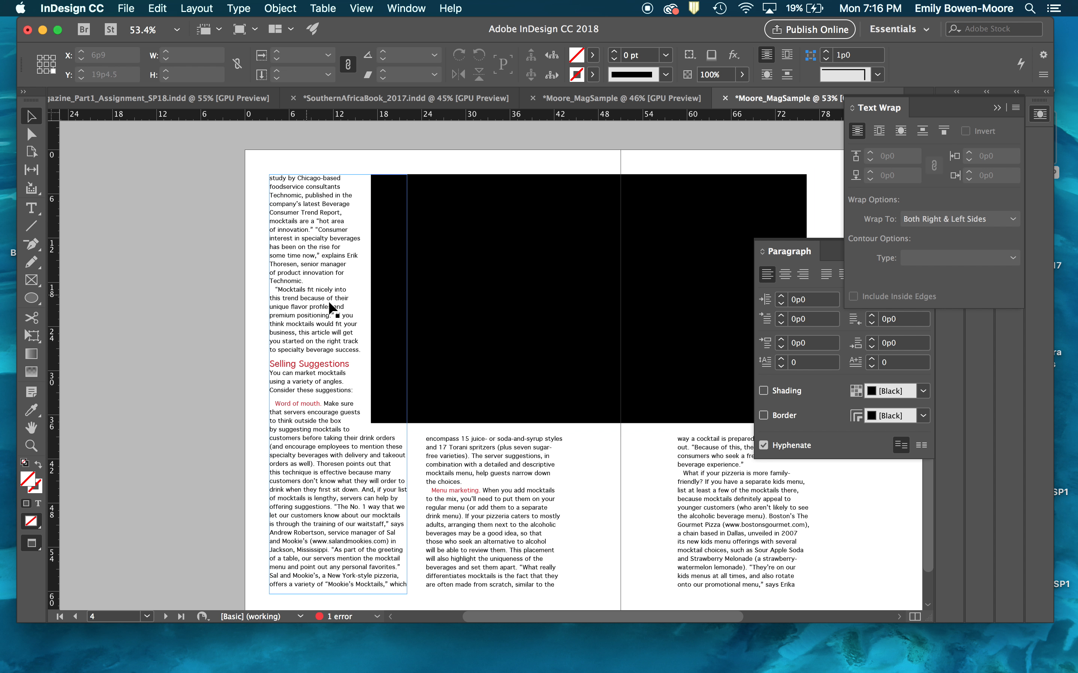
pyautogui.click(475, 282)
pyautogui.click(592, 54)
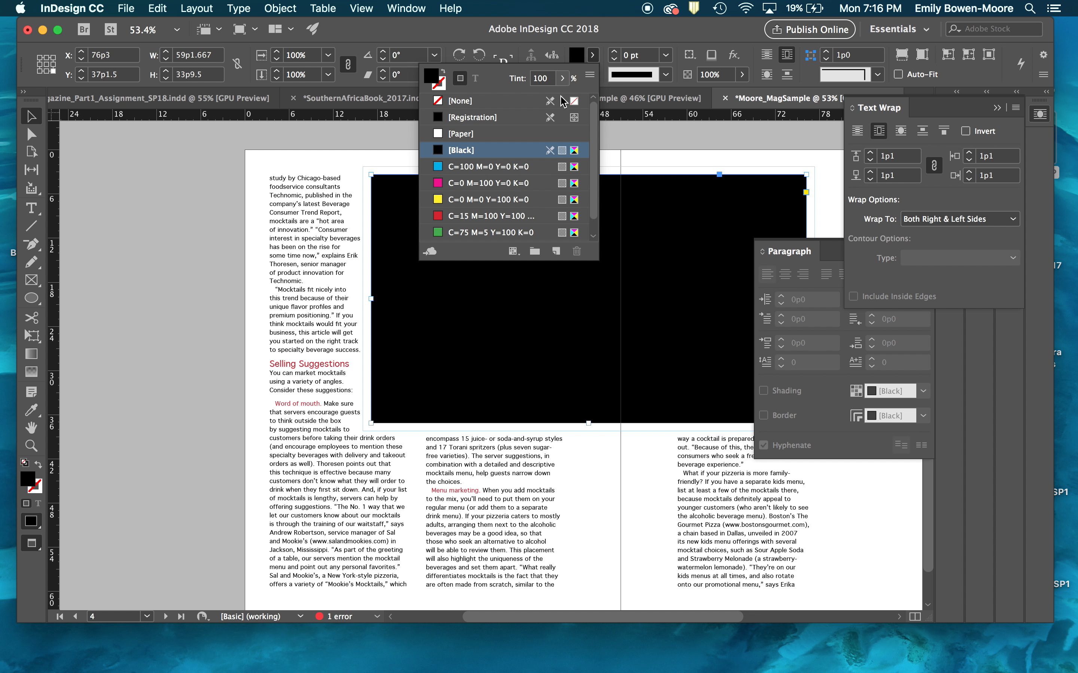
pyautogui.click(509, 359)
pyautogui.press('Delete')
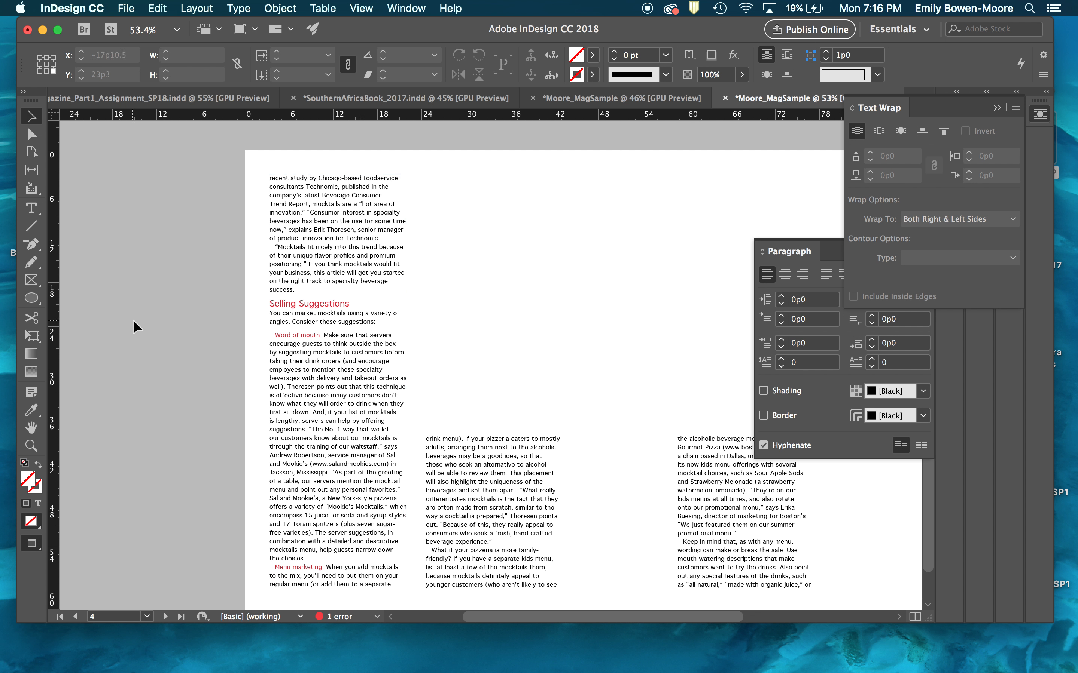
# Leave preview mode and draw a new empty picture frame about 19p8 wide and 33p3 tall above the second text column
pyautogui.press('w')
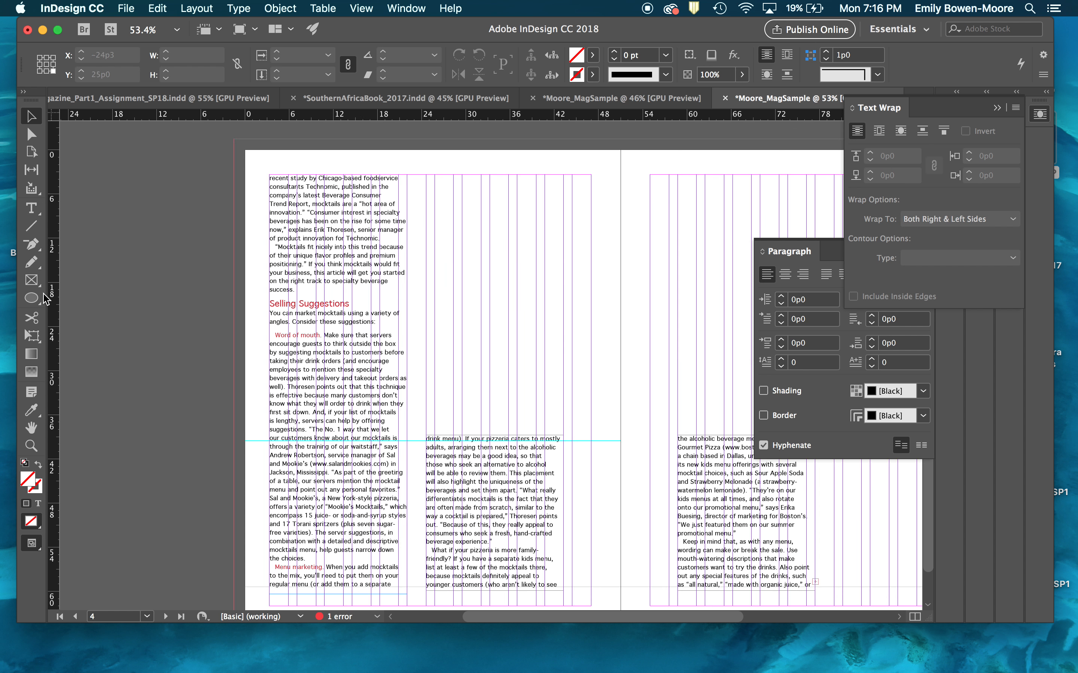
pyautogui.click(31, 280)
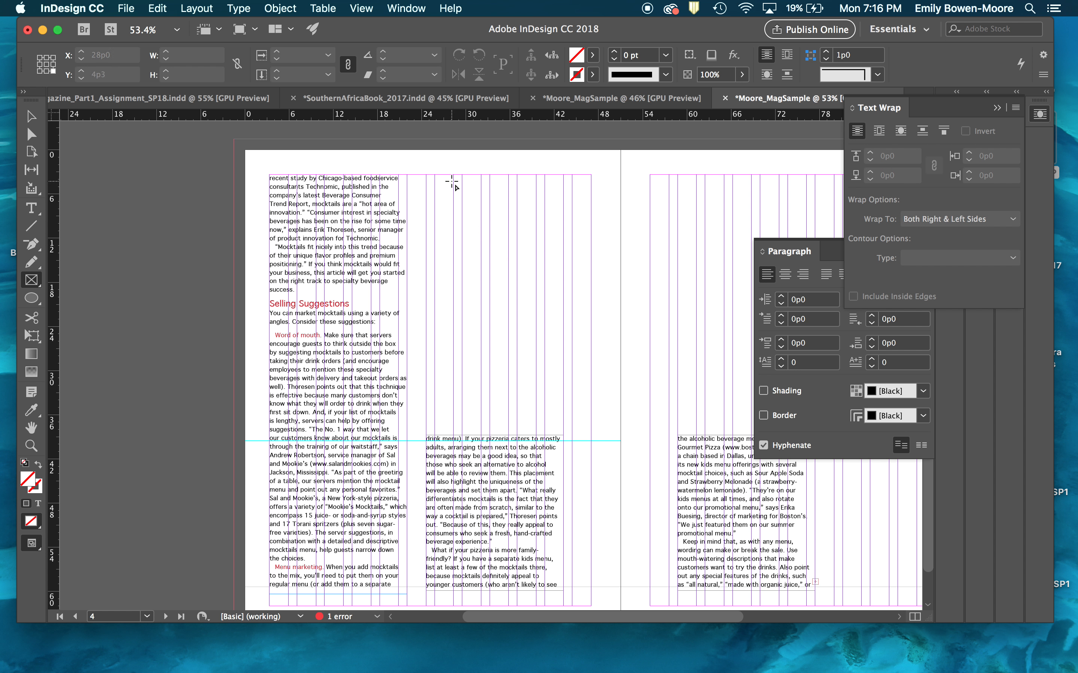
pyautogui.moveTo(440, 166); pyautogui.dragTo(585, 412)
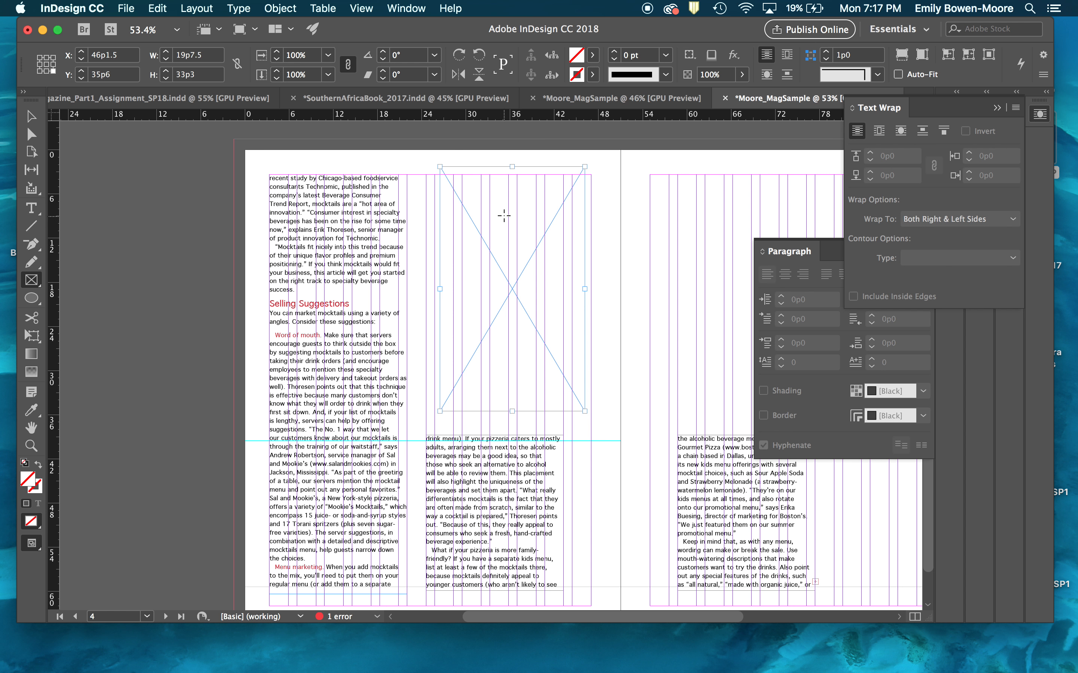
# Switch to the desktop and move and shrink the SampleStory_Mocktails Finder window to uncover the drink images
pyautogui.press('super+d')
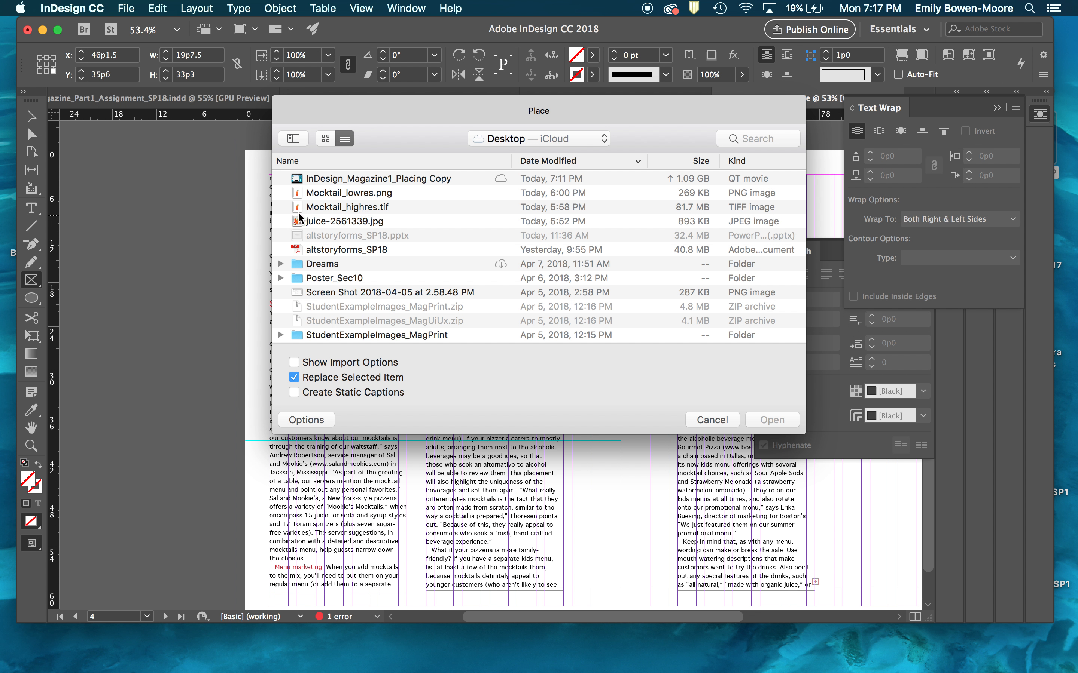
pyautogui.click(720, 421)
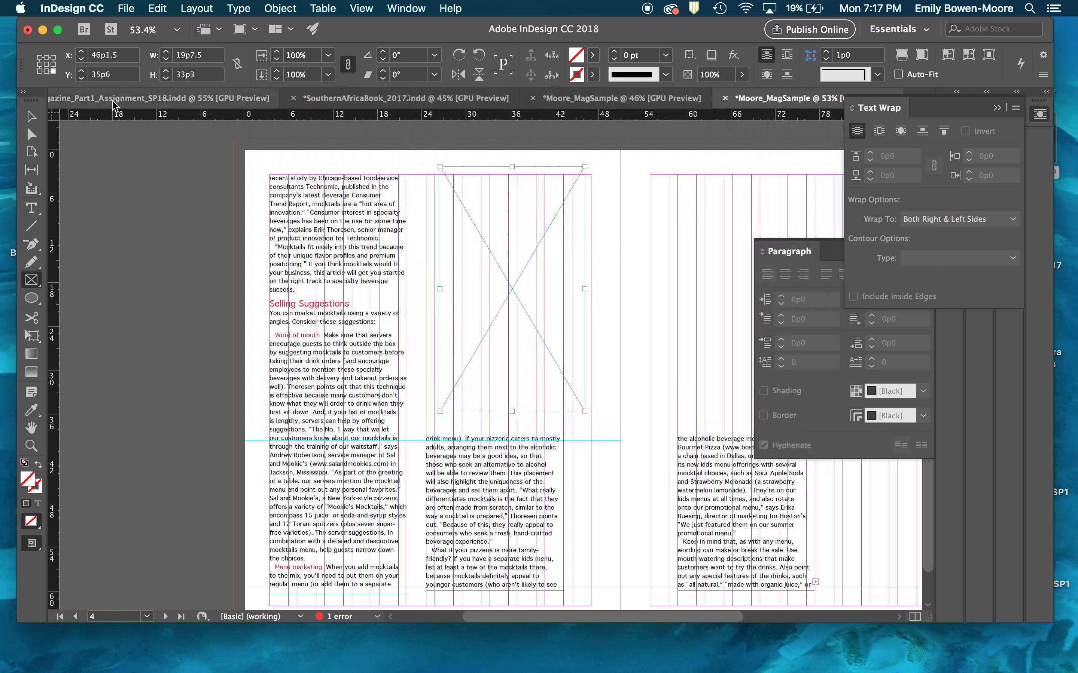
pyautogui.click(43, 30)
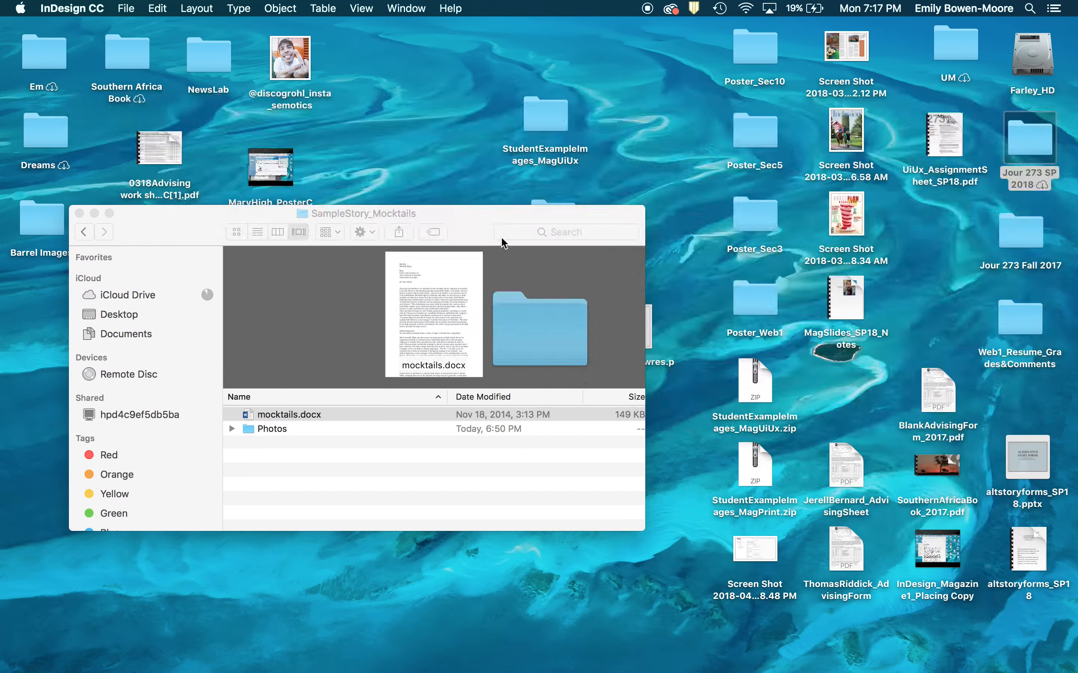
pyautogui.click(476, 212)
pyautogui.moveTo(475, 207); pyautogui.dragTo(389, 46)
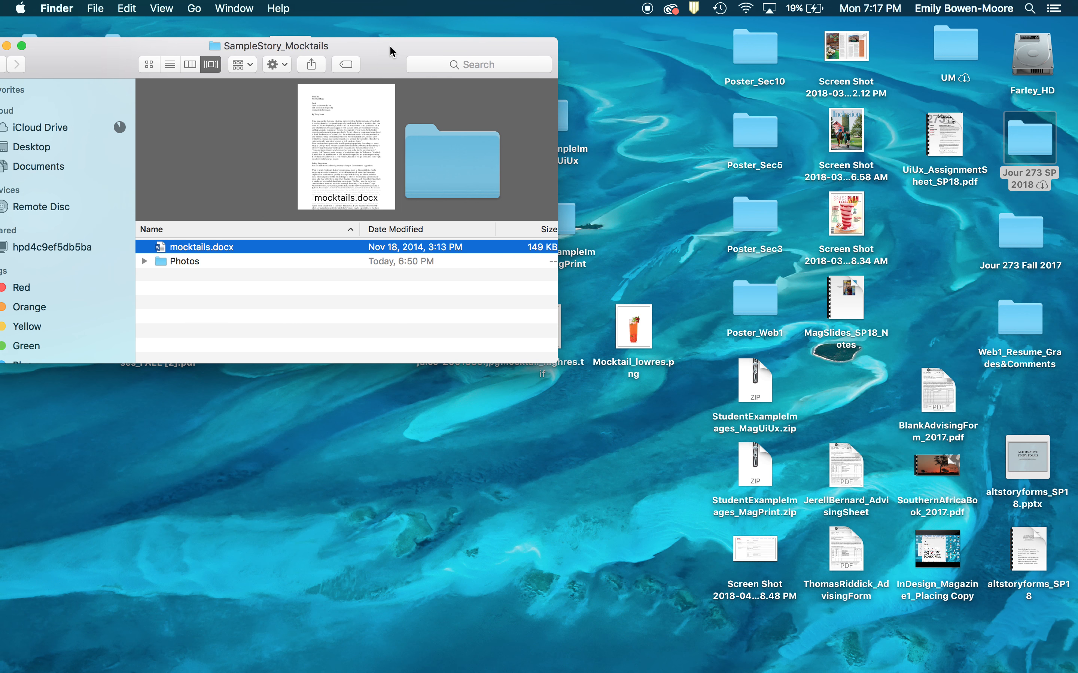
pyautogui.moveTo(541, 367); pyautogui.dragTo(381, 288)
# Open juice-2561339.jpg, Mocktail_highres.tif and Mocktail_lowres.png from the desktop to compare the original photo with the cutouts
pyautogui.click(464, 334)
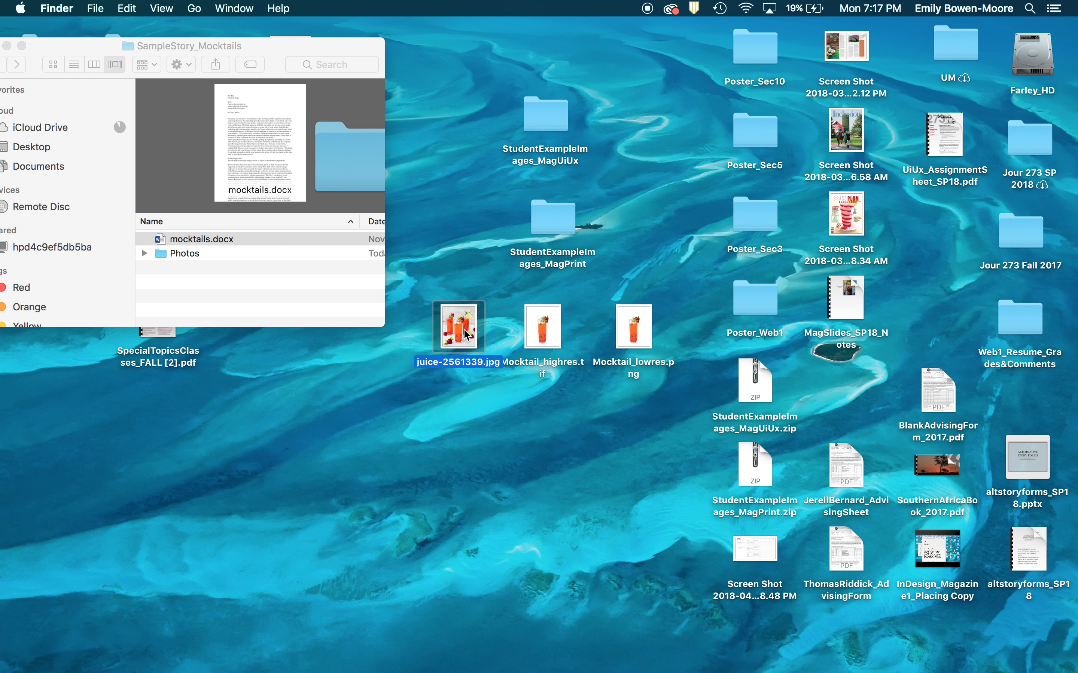
pyautogui.doubleClick(464, 333)
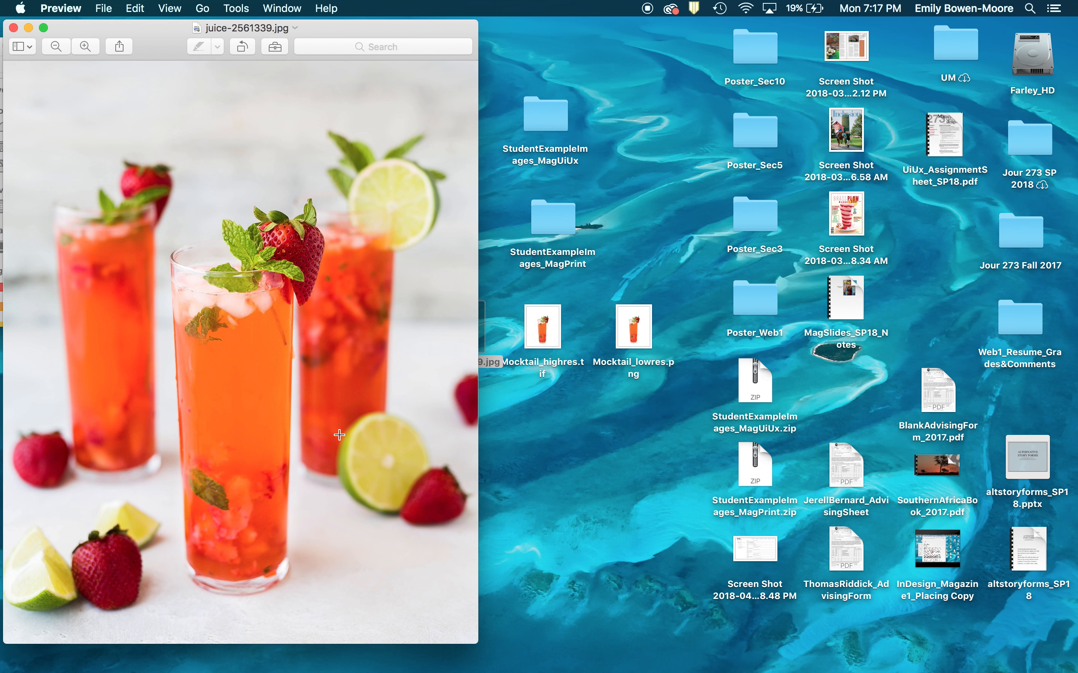
pyautogui.click(558, 339)
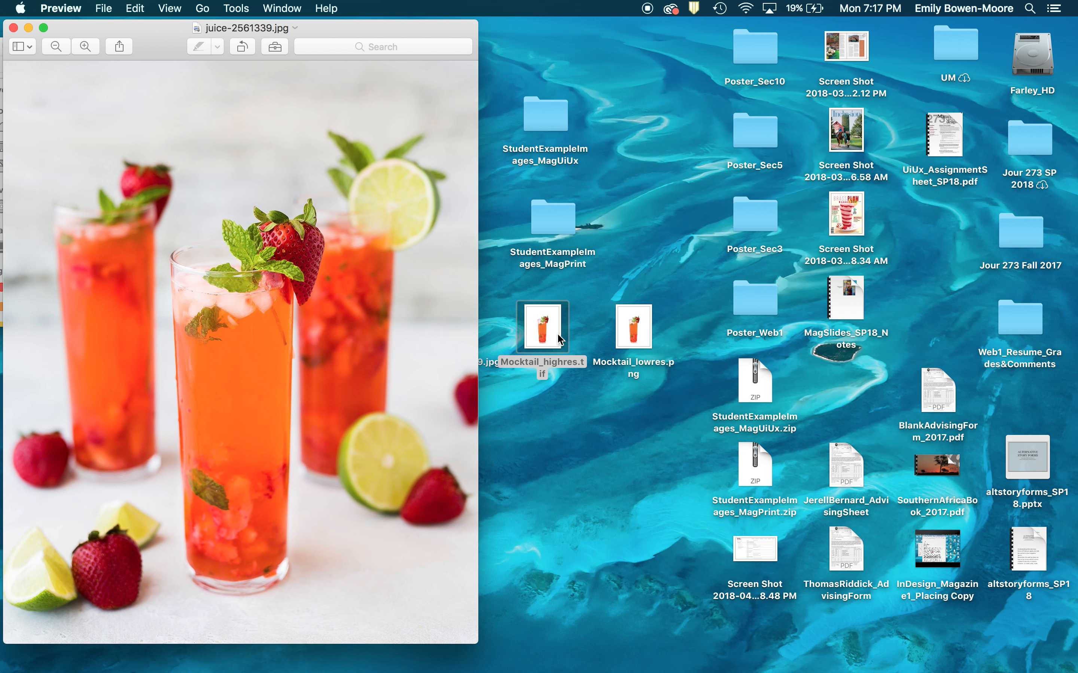
pyautogui.doubleClick(558, 339)
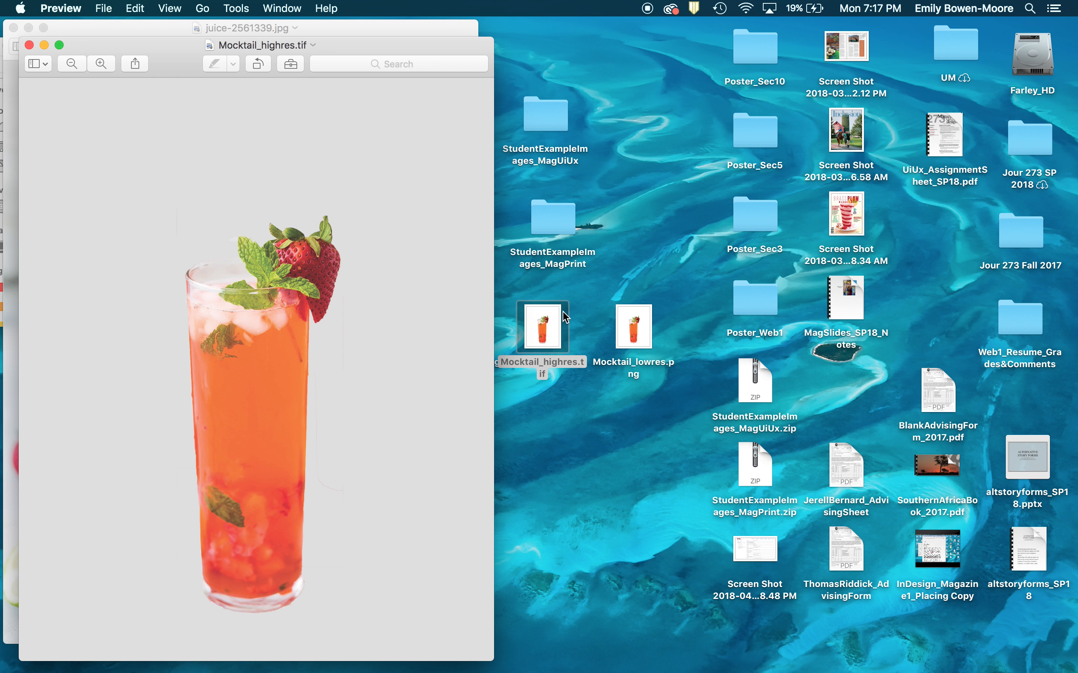
pyautogui.doubleClick(640, 330)
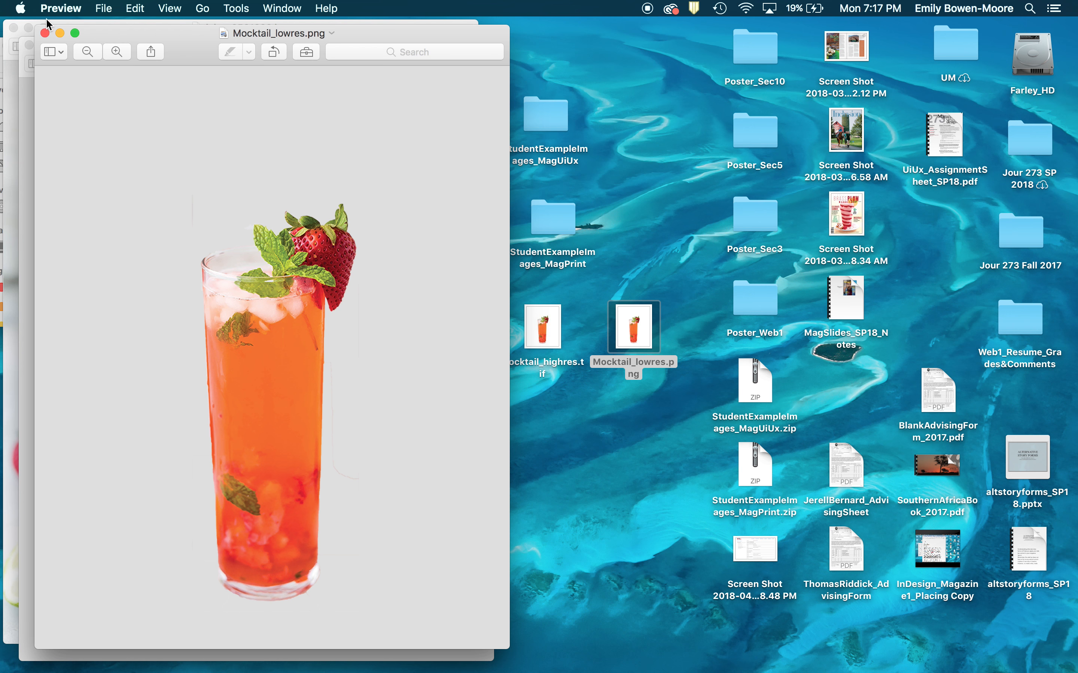
# Close the three image previews, bring the Finder window fully into view, and switch back to InDesign
pyautogui.click(45, 33)
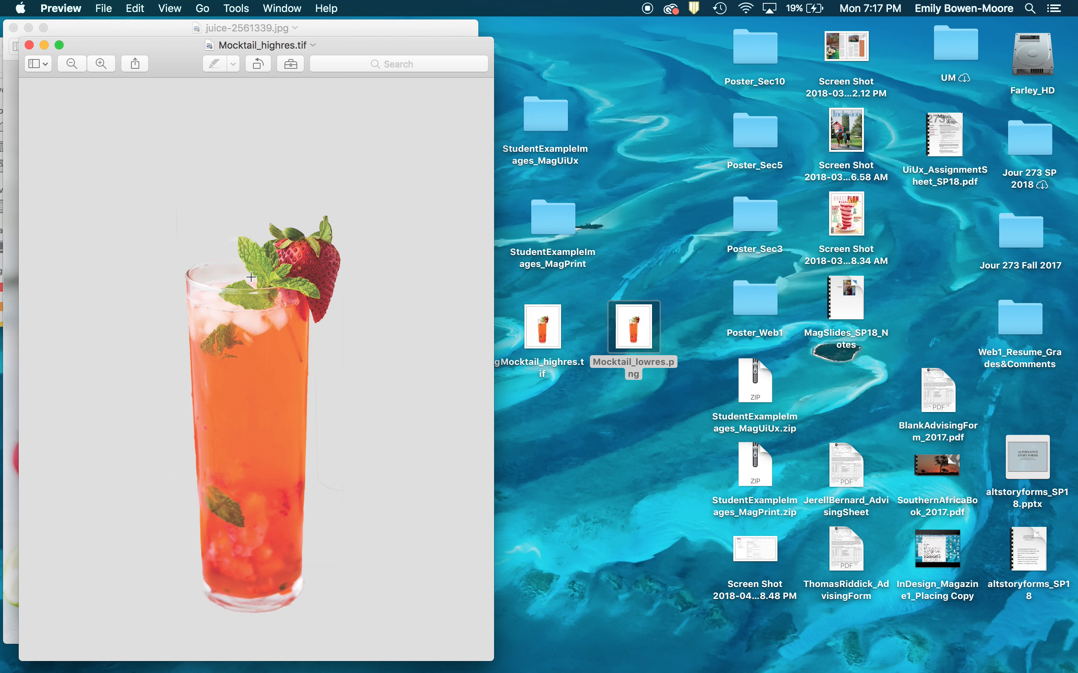
pyautogui.click(30, 45)
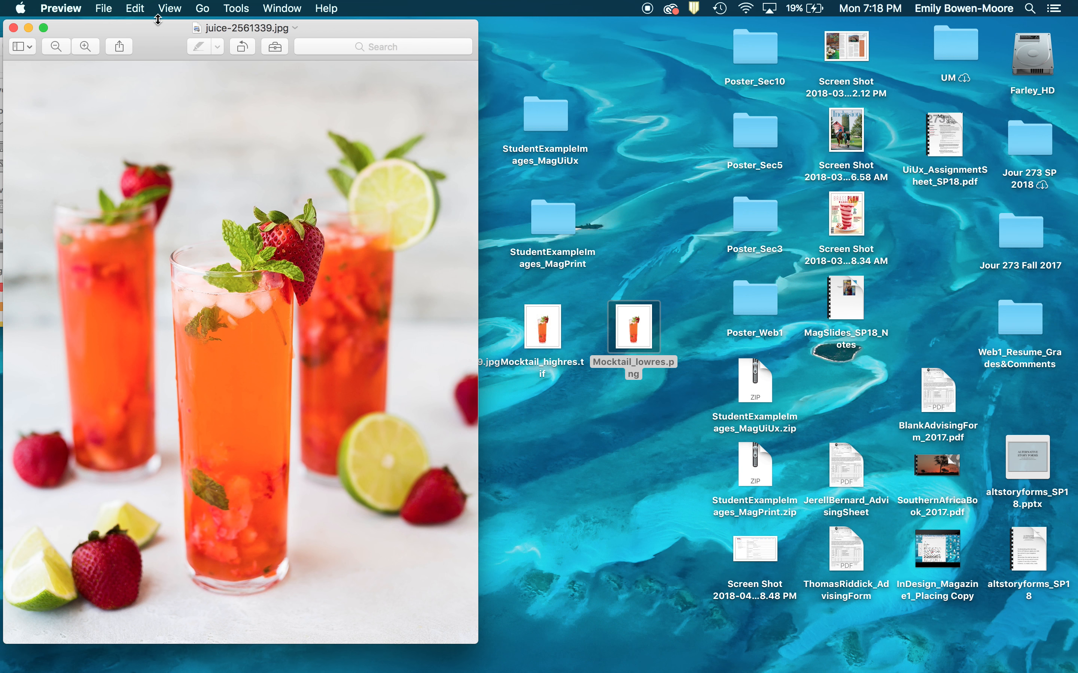
pyautogui.click(14, 28)
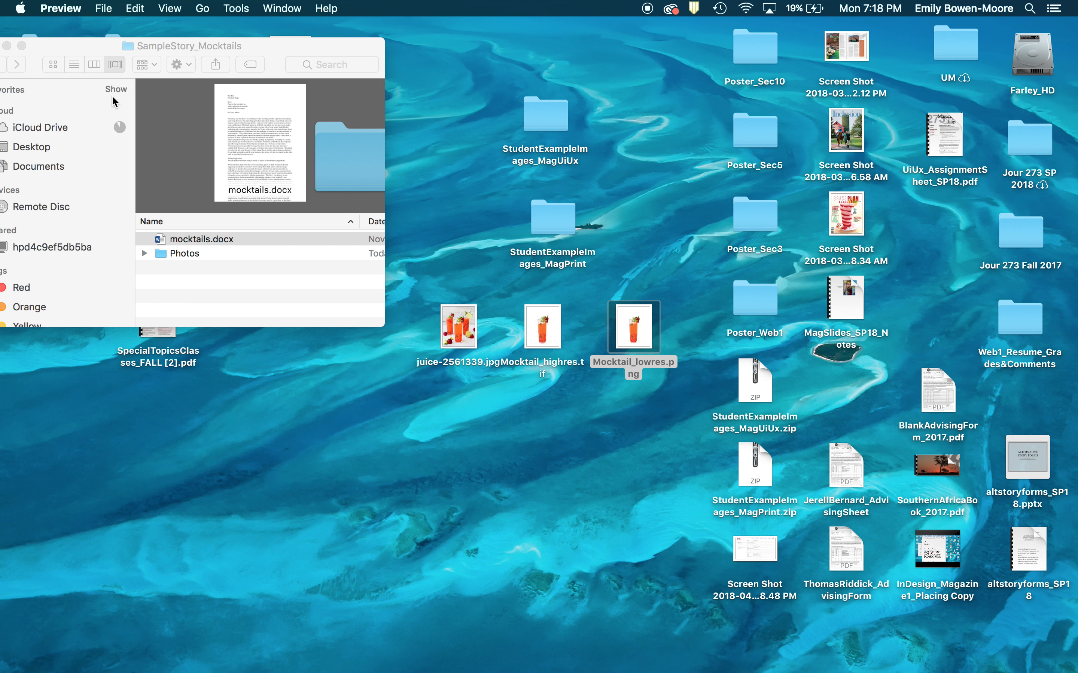
pyautogui.moveTo(284, 45); pyautogui.dragTo(345, 33)
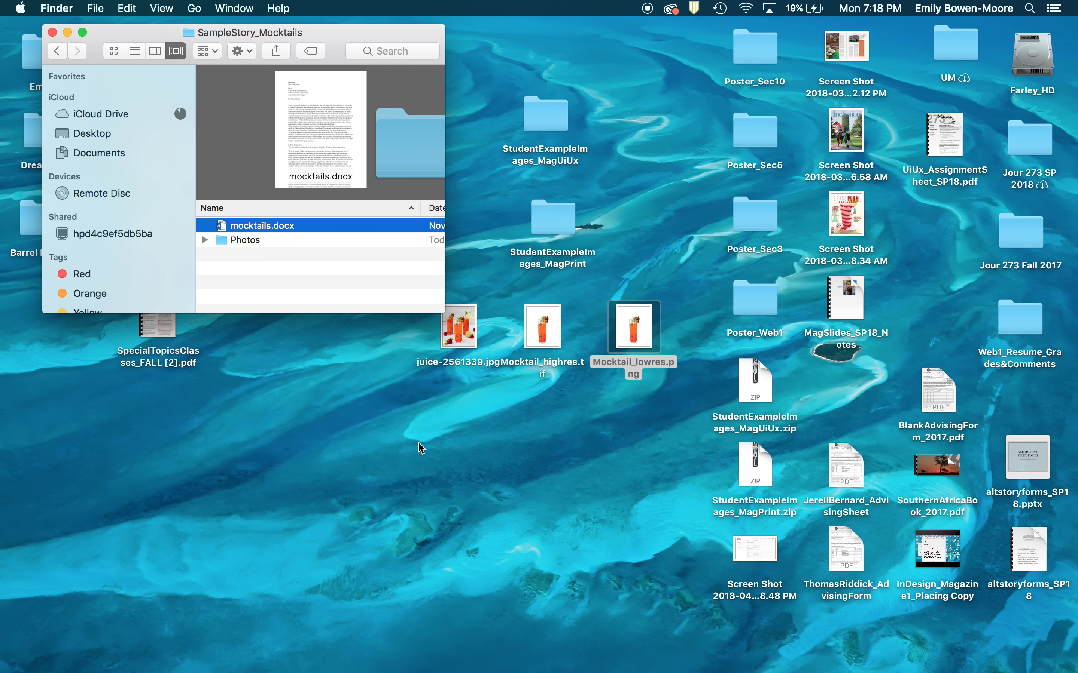
pyautogui.moveTo(281, 656)
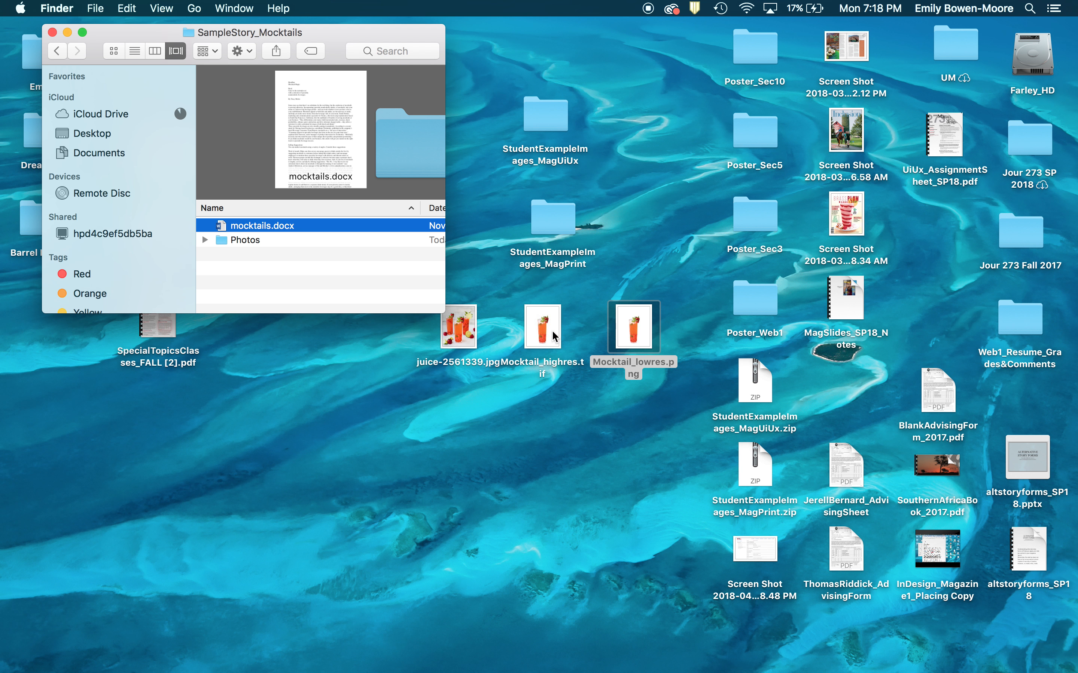
pyautogui.moveTo(191, 670)
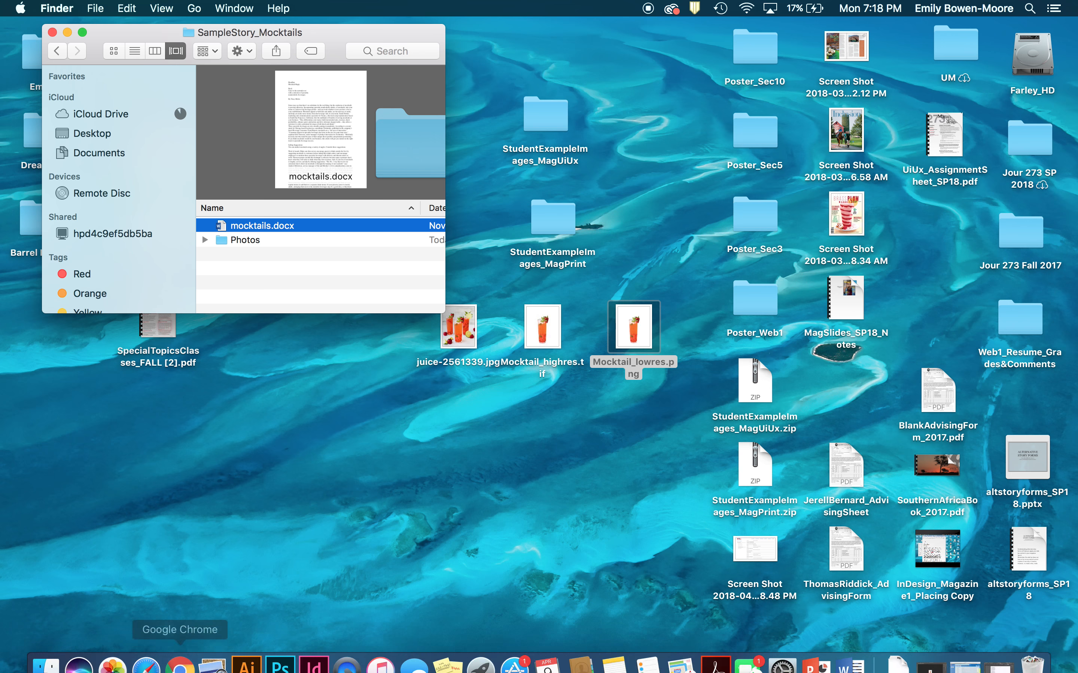
pyautogui.click(314, 653)
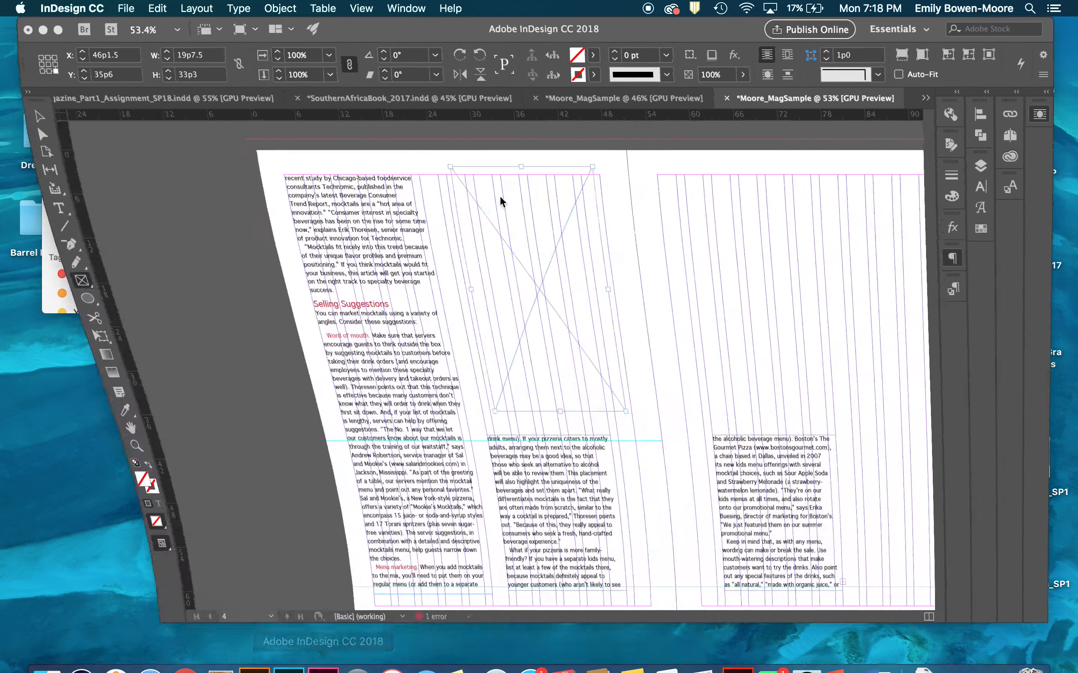
pyautogui.click(527, 240)
pyautogui.click(615, 351)
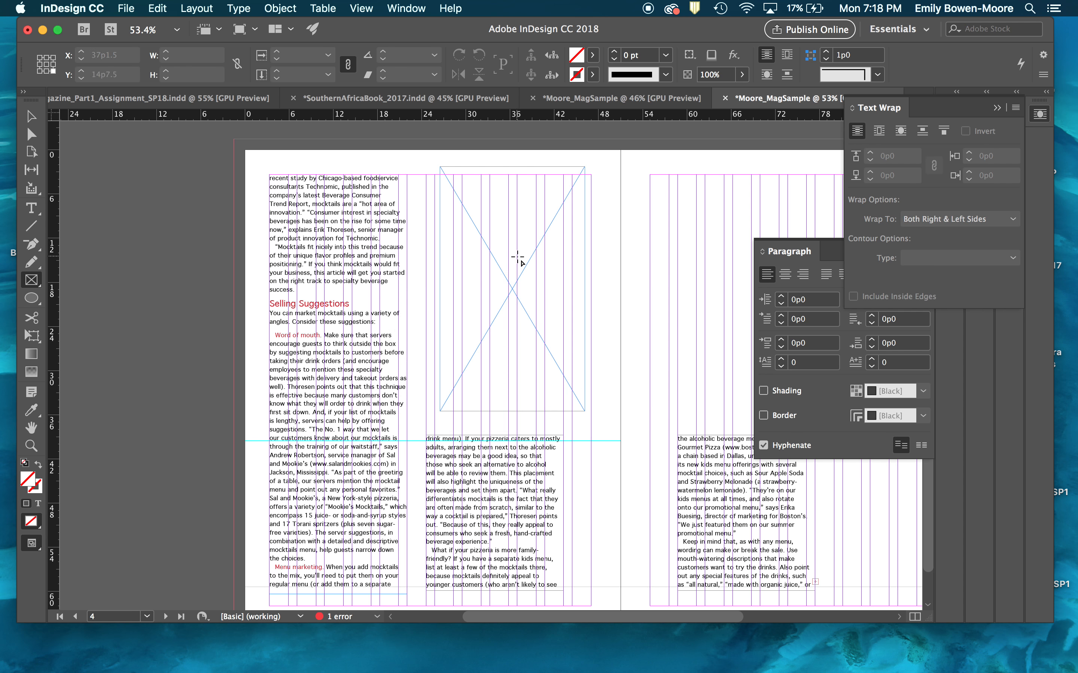
pyautogui.click(198, 293)
pyautogui.write('v')
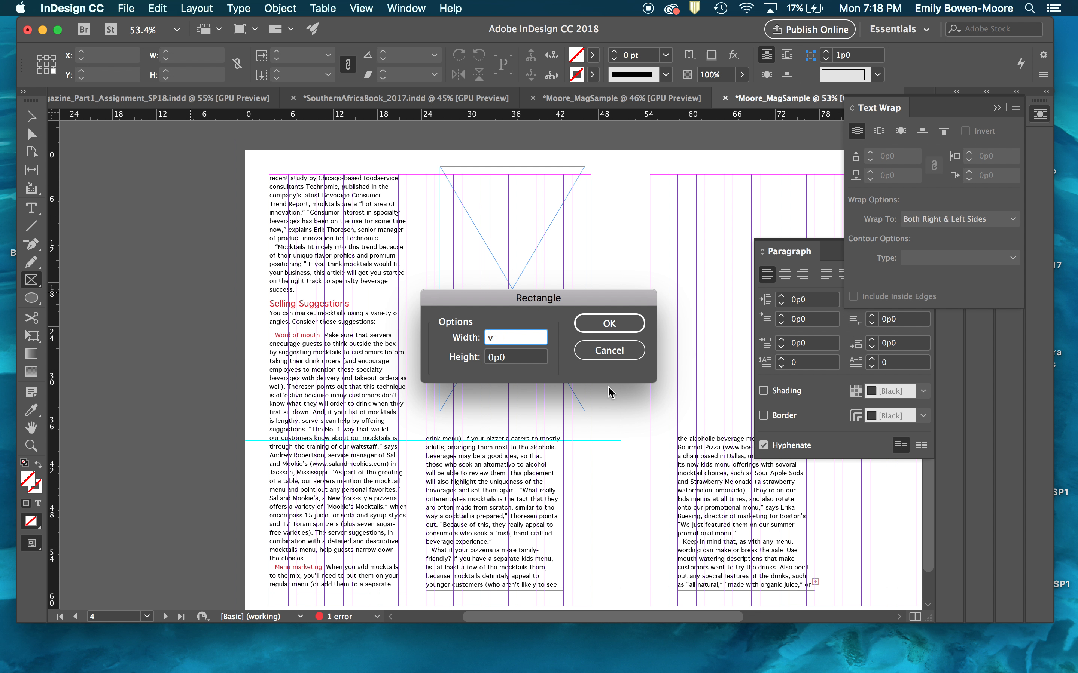
pyautogui.click(605, 353)
pyautogui.click(593, 368)
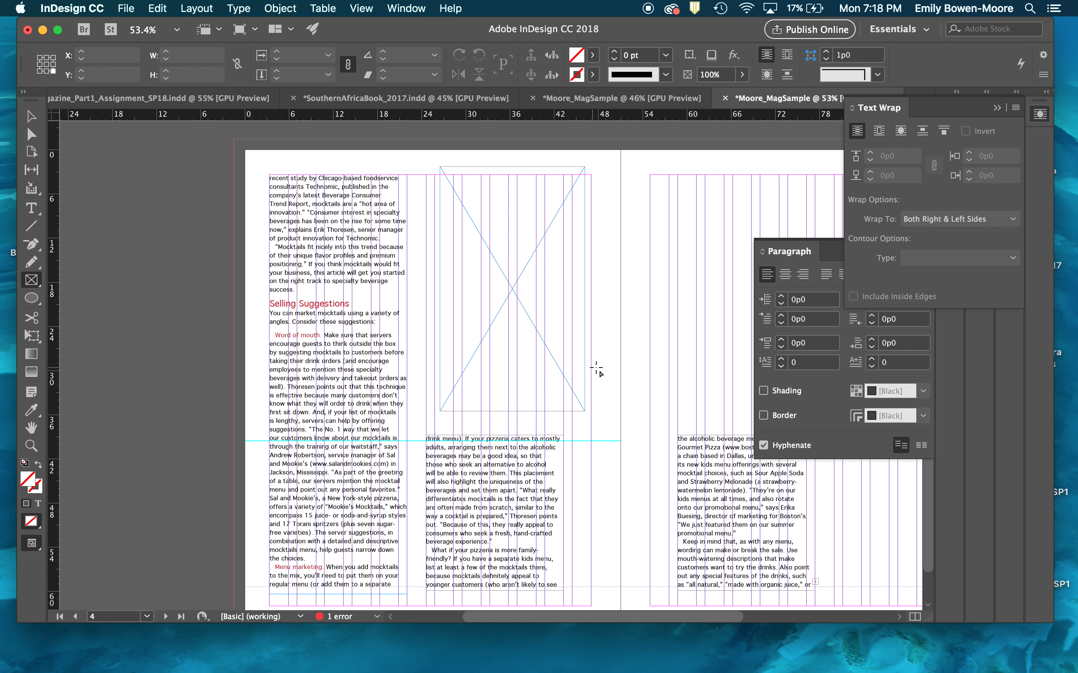
# Place Mocktail_highres.tif in the empty picture frame above the second text column
pyautogui.press('v')
pyautogui.click(485, 322)
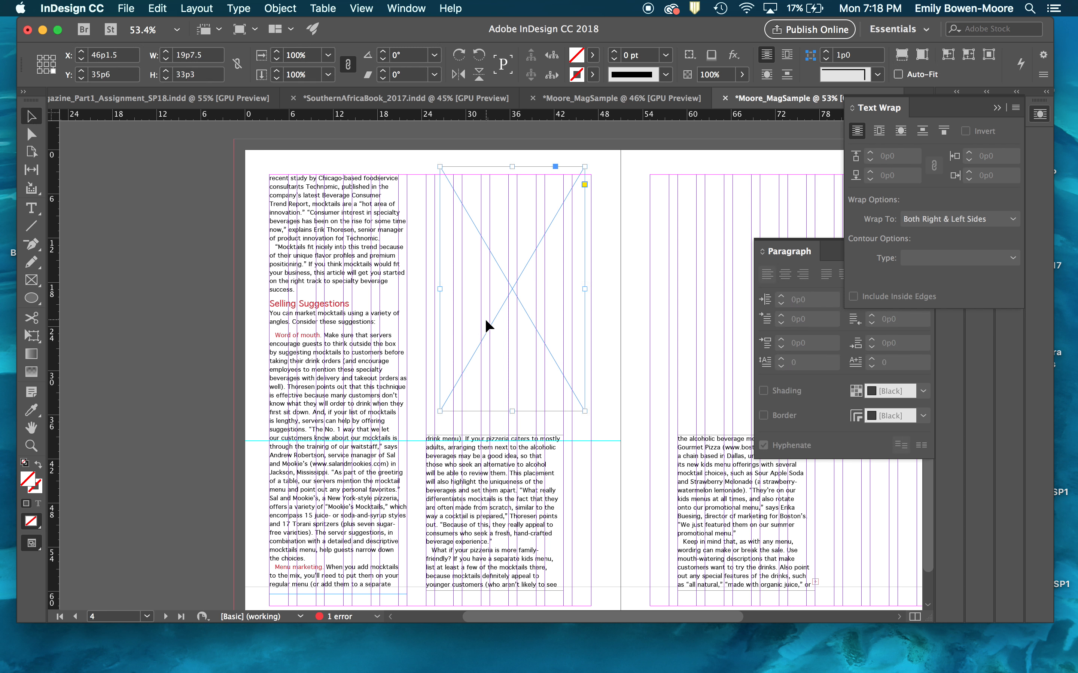
pyautogui.press('super+d')
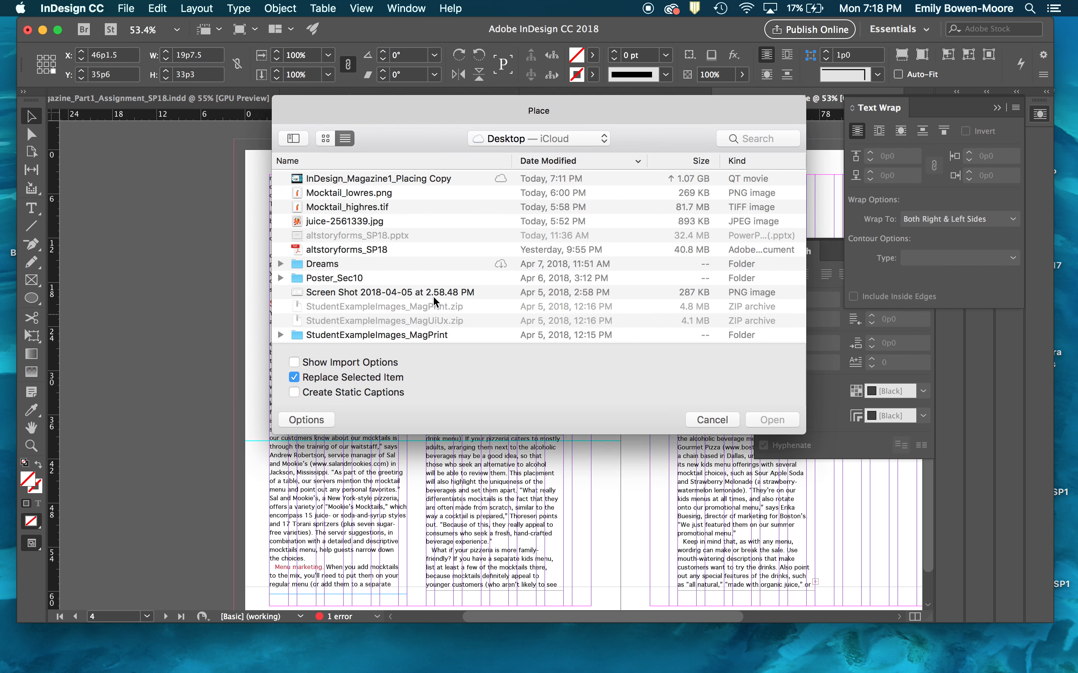
pyautogui.doubleClick(361, 206)
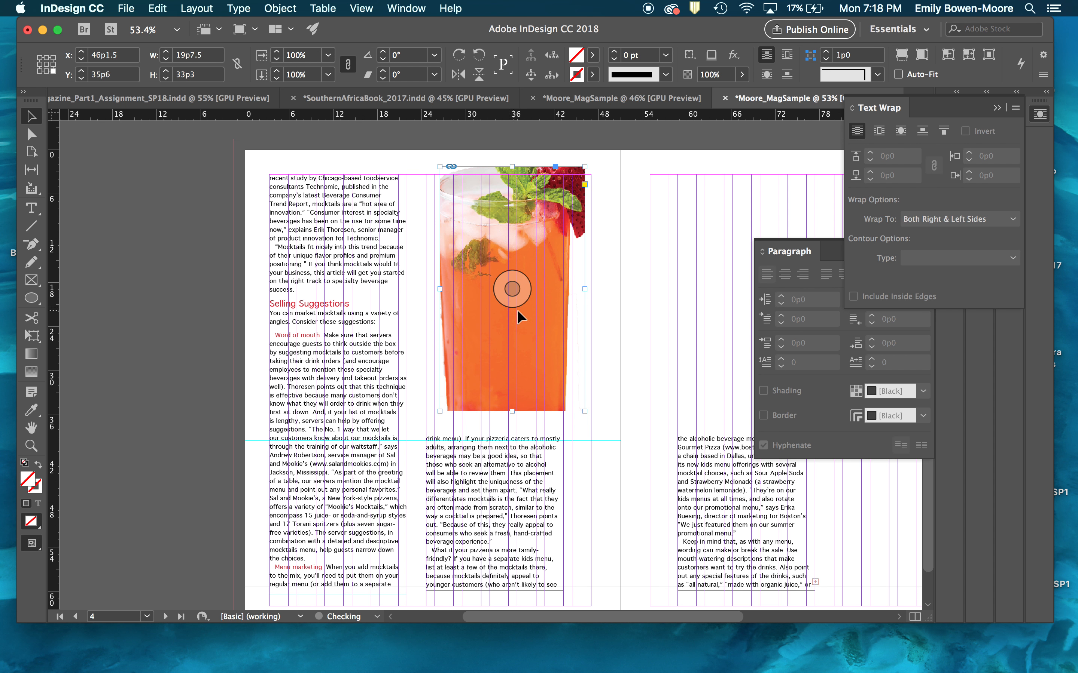
# Scale the mocktail image to about 55.5% inside its frame and position it so the whole glass fits
pyautogui.press('super+alt+shift+e')
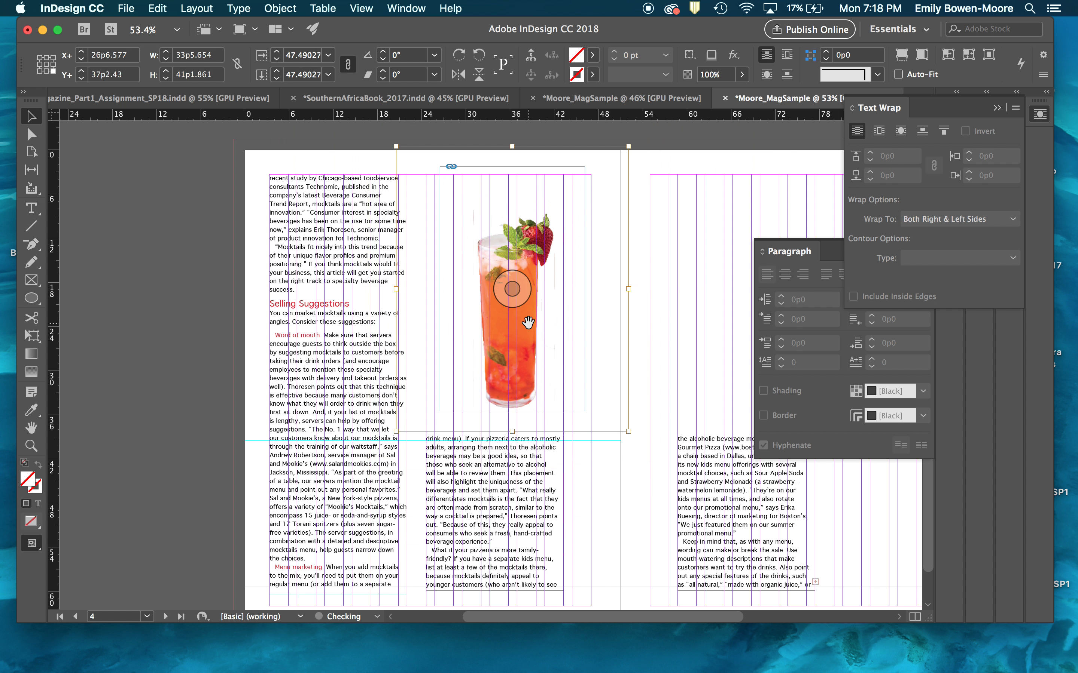
pyautogui.press('super+period')
pyautogui.press('super+period')
pyautogui.press('super+period')
pyautogui.press('super+period')
pyautogui.press('super+period')
pyautogui.press('super+period')
pyautogui.press('super+period')
pyautogui.press('super+period')
pyautogui.press('super+period')
pyautogui.press('super+period')
pyautogui.press('super+period')
pyautogui.press('super+period')
pyautogui.press('super+period')
pyautogui.press('super+period')
pyautogui.press('super+period')
pyautogui.press('super+period')
pyautogui.press('super+period')
pyautogui.press('super+period')
pyautogui.press('super+period')
pyautogui.press('super+period')
pyautogui.press('super+comma')
pyautogui.press('super+comma')
pyautogui.press('super+comma')
pyautogui.press('super+comma')
pyautogui.press('super+comma')
pyautogui.press('super+comma')
pyautogui.press('super+comma')
pyautogui.press('super+comma')
pyautogui.press('super+comma')
pyautogui.press('super+comma')
pyautogui.press('super+comma')
pyautogui.press('super+comma')
pyautogui.press('super+comma')
pyautogui.press('super+comma')
pyautogui.press('super+comma')
pyautogui.press('super+comma')
pyautogui.press('super+comma')
pyautogui.press('super+comma')
pyautogui.press('super+comma')
pyautogui.press('super+comma')
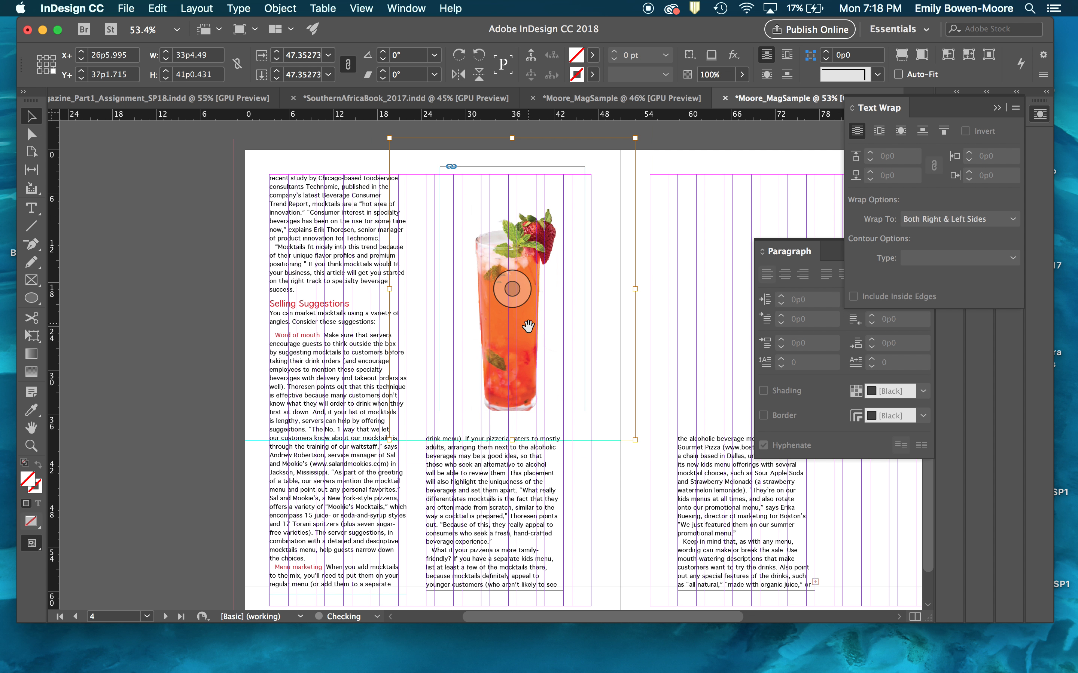
pyautogui.press('super+period')
pyautogui.press('super+period')
pyautogui.press('super+period')
pyautogui.press('super+period')
pyautogui.press('super+period')
pyautogui.press('super+period')
pyautogui.press('super+period')
pyautogui.press('super+period')
pyautogui.press('super+period')
pyautogui.press('super+period')
pyautogui.press('super+period')
pyautogui.press('super+period')
pyautogui.press('super+period')
pyautogui.press('super+period')
pyautogui.press('super+period')
pyautogui.press('super+period')
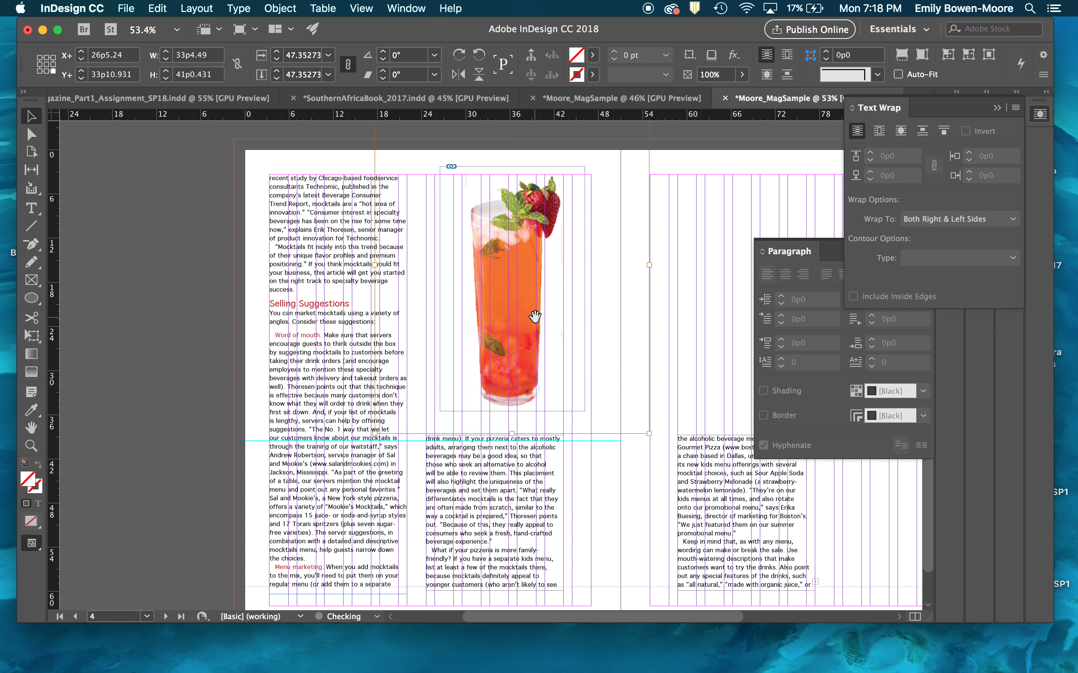
pyautogui.moveTo(534, 316); pyautogui.dragTo(537, 320)
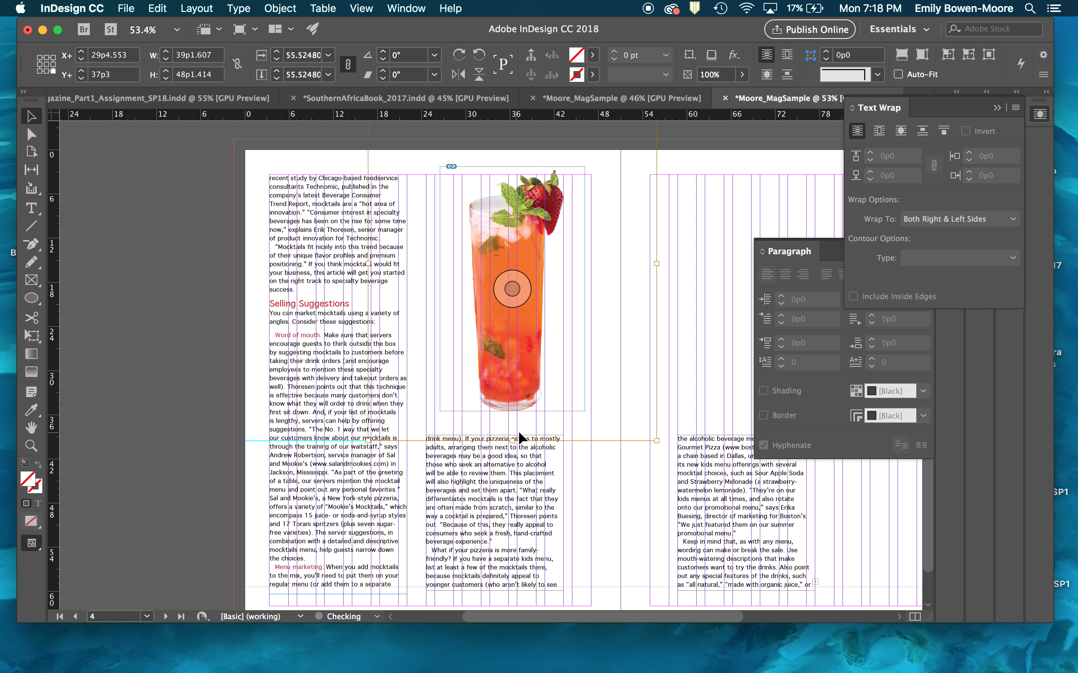
# Extend the picture frame's lower edge below the glass, to a frame height of 33p10.5
pyautogui.click(565, 409)
pyautogui.click(185, 401)
pyautogui.click(522, 405)
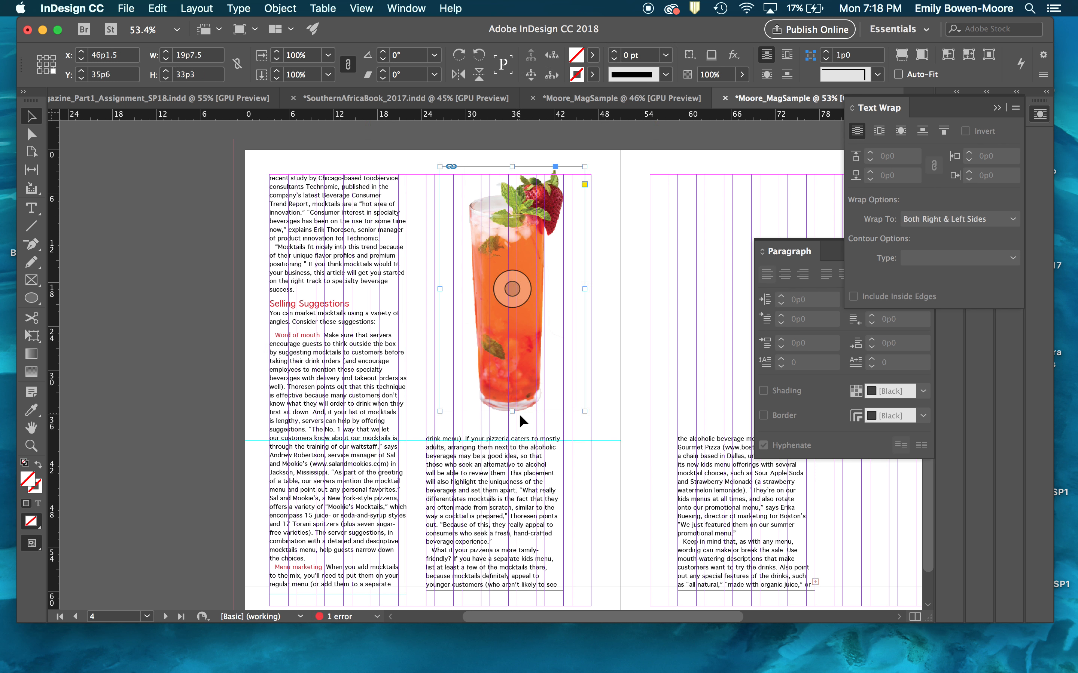
pyautogui.moveTo(511, 411); pyautogui.dragTo(510, 415)
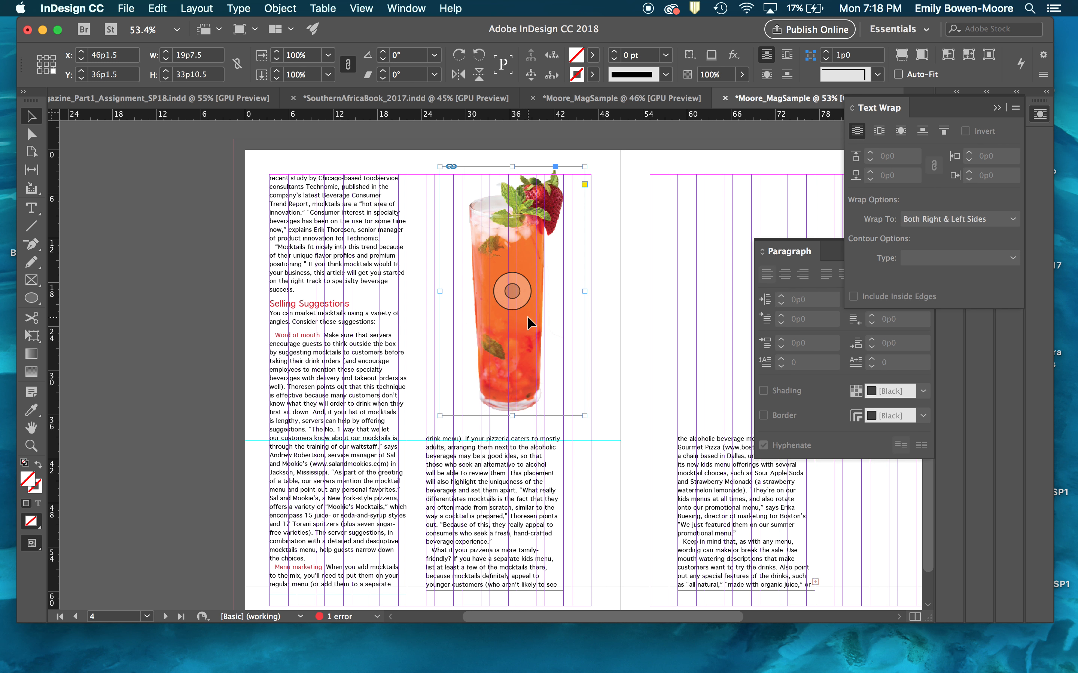
# Move the mocktail frame over the lower part of both text columns and extend the second column's text frame up to the top margin
pyautogui.moveTo(527, 317); pyautogui.dragTo(427, 523)
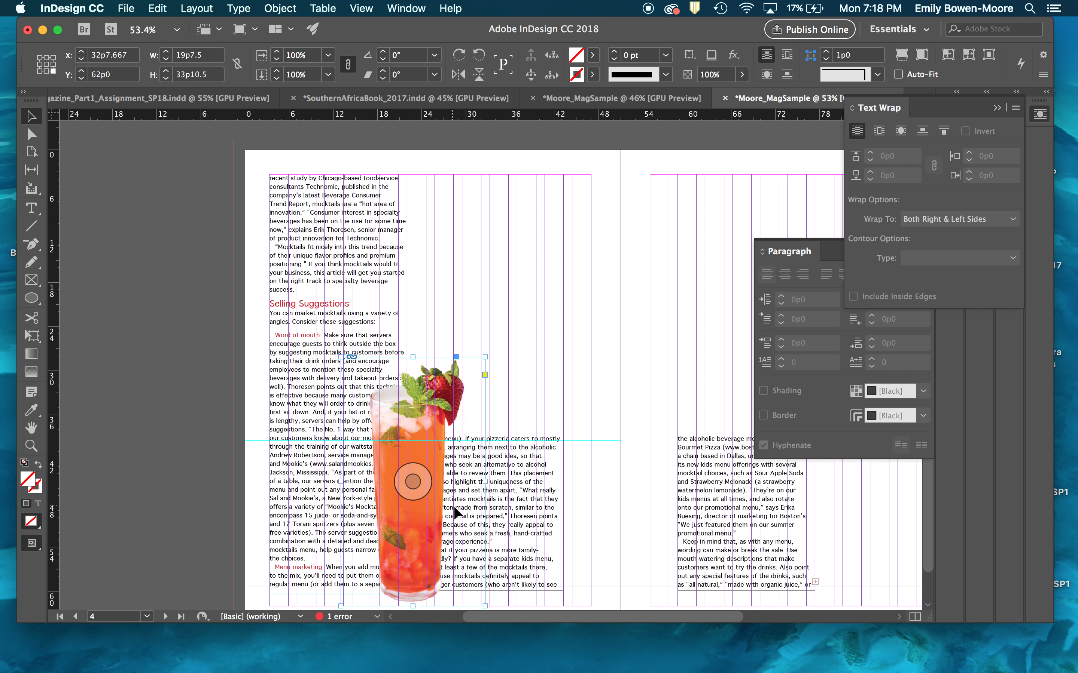
pyautogui.click(515, 451)
pyautogui.moveTo(496, 433); pyautogui.dragTo(494, 175)
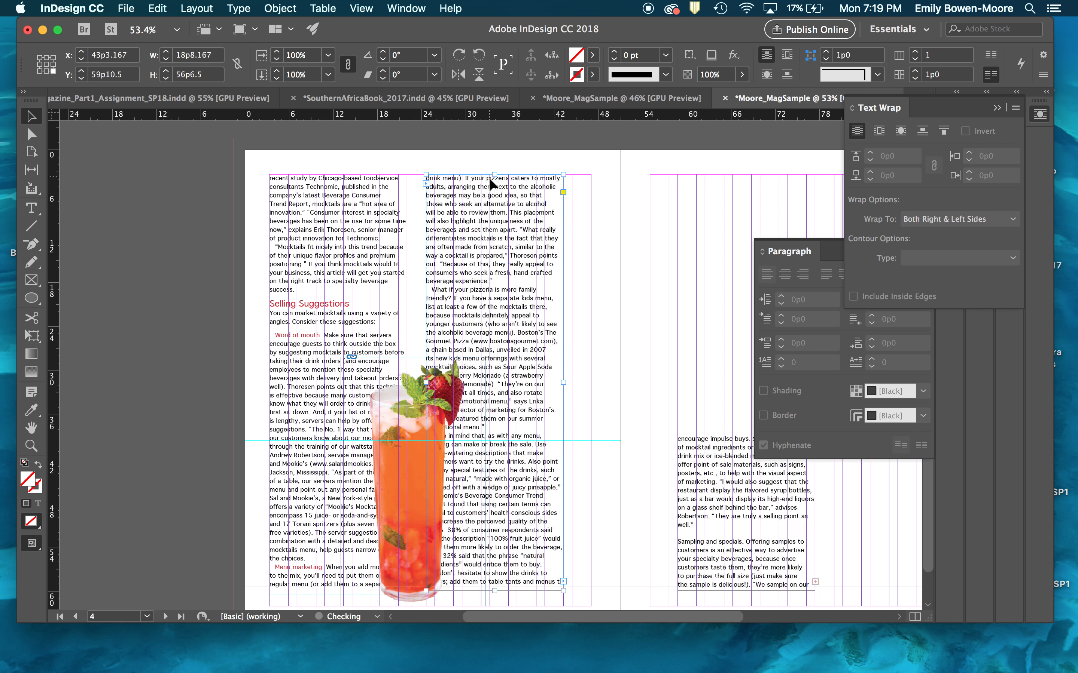
# Wrap the text around the mocktail image's object shape, with the contour type set to Alpha Channel
pyautogui.click(451, 511)
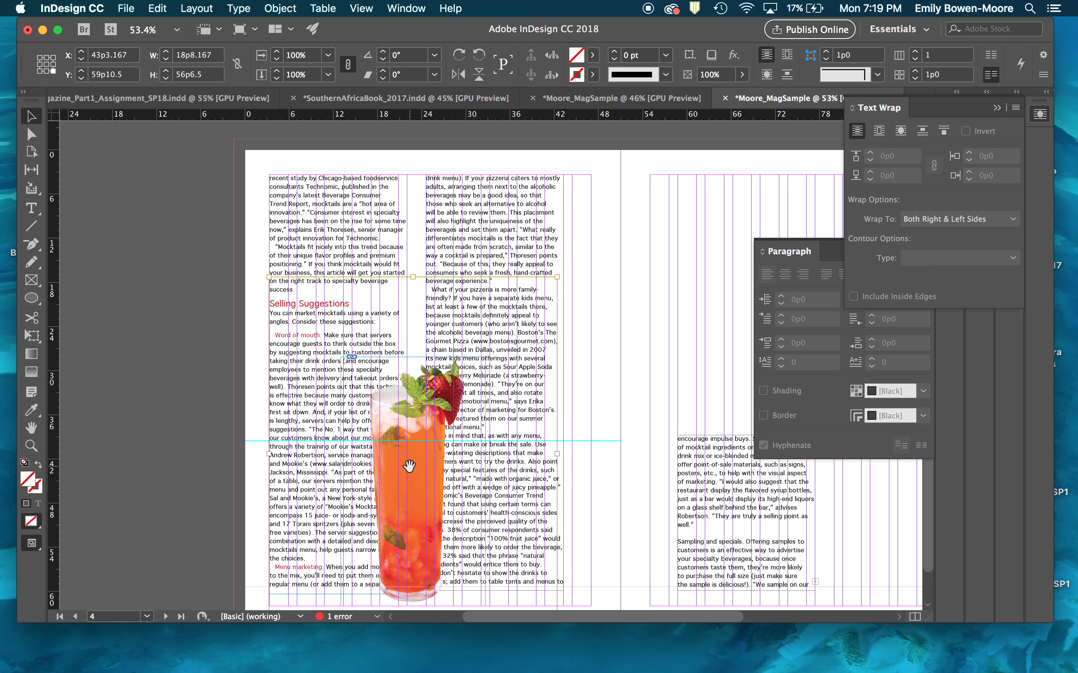
pyautogui.click(414, 356)
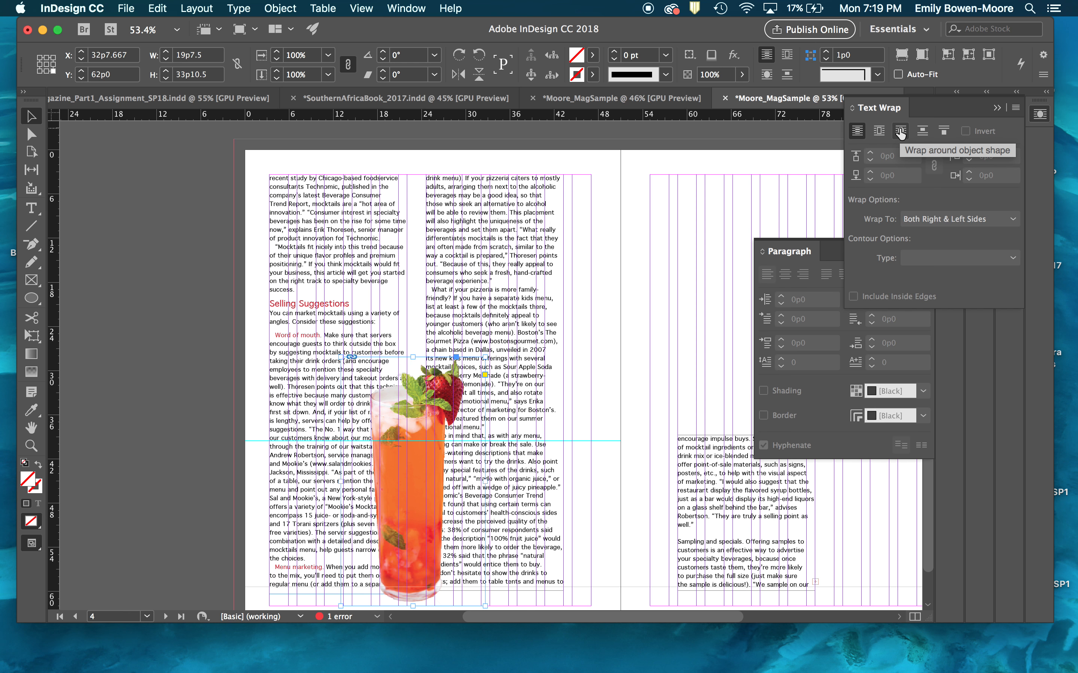
pyautogui.click(899, 132)
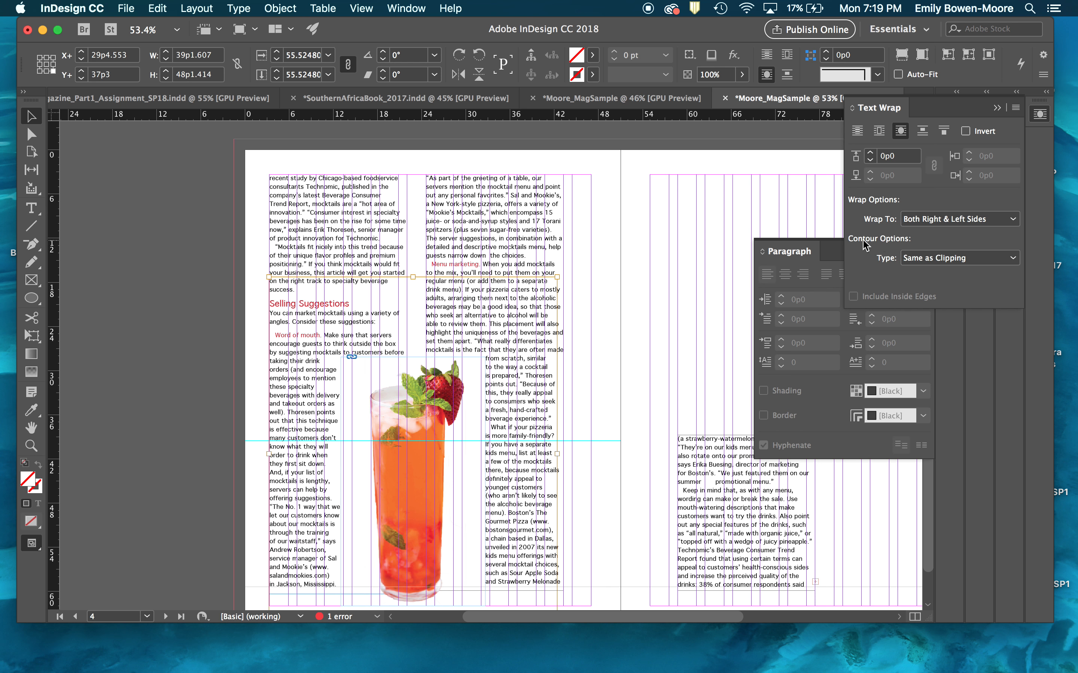
pyautogui.click(1014, 259)
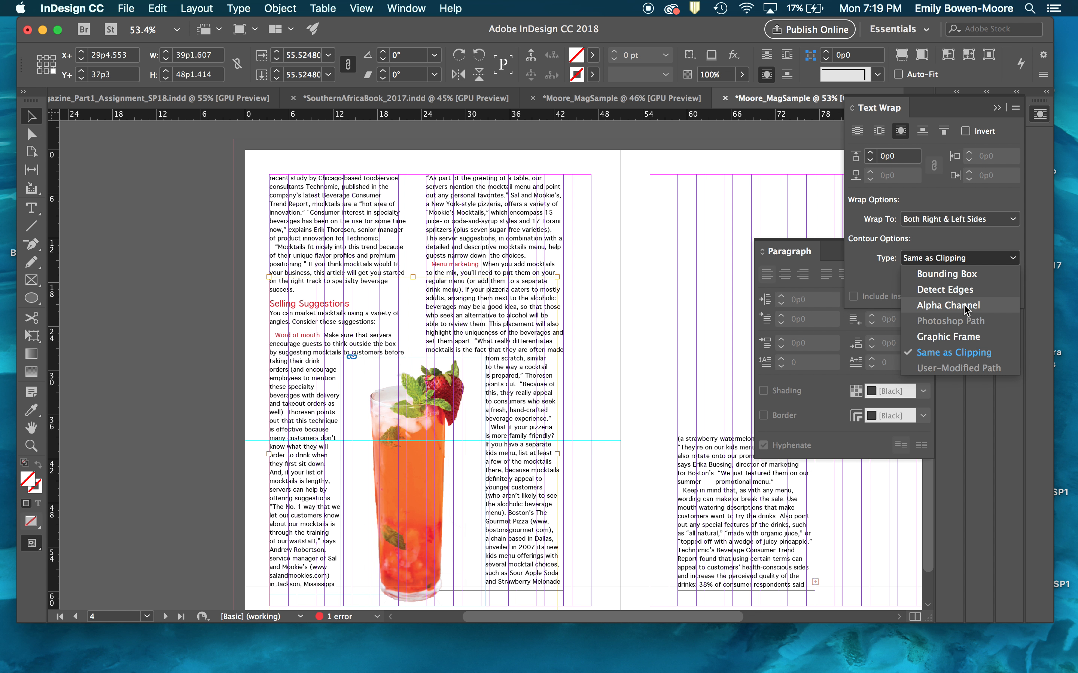
pyautogui.click(938, 306)
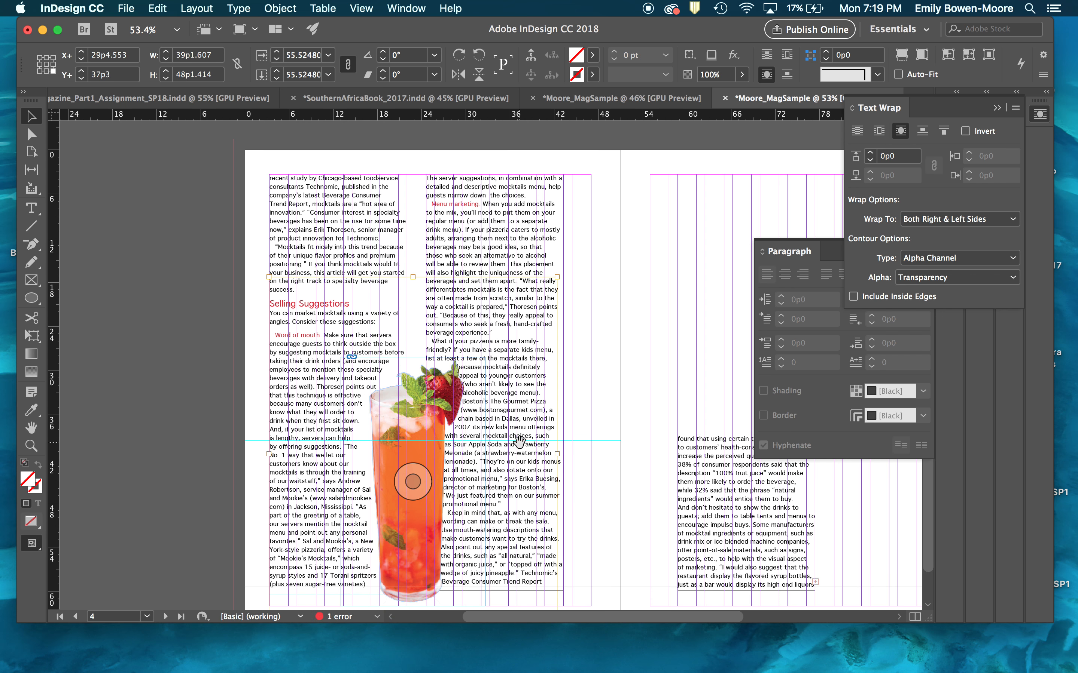
# Set the text wrap offset around the mocktail cutout to 1p5
pyautogui.click(618, 430)
pyautogui.click(509, 466)
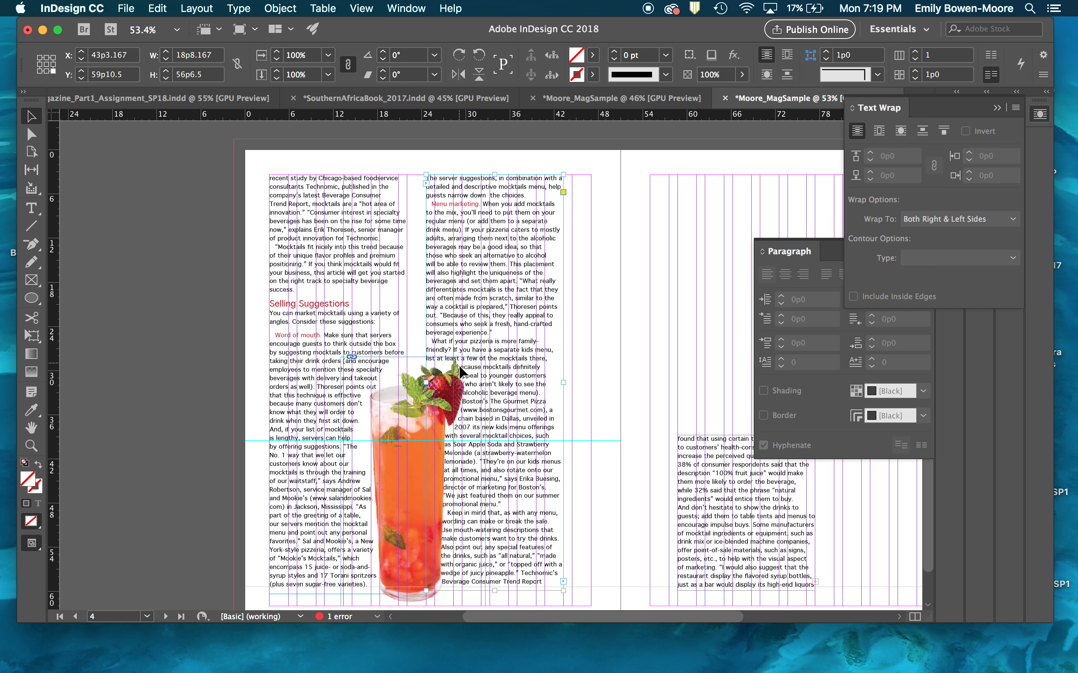
pyautogui.click(453, 440)
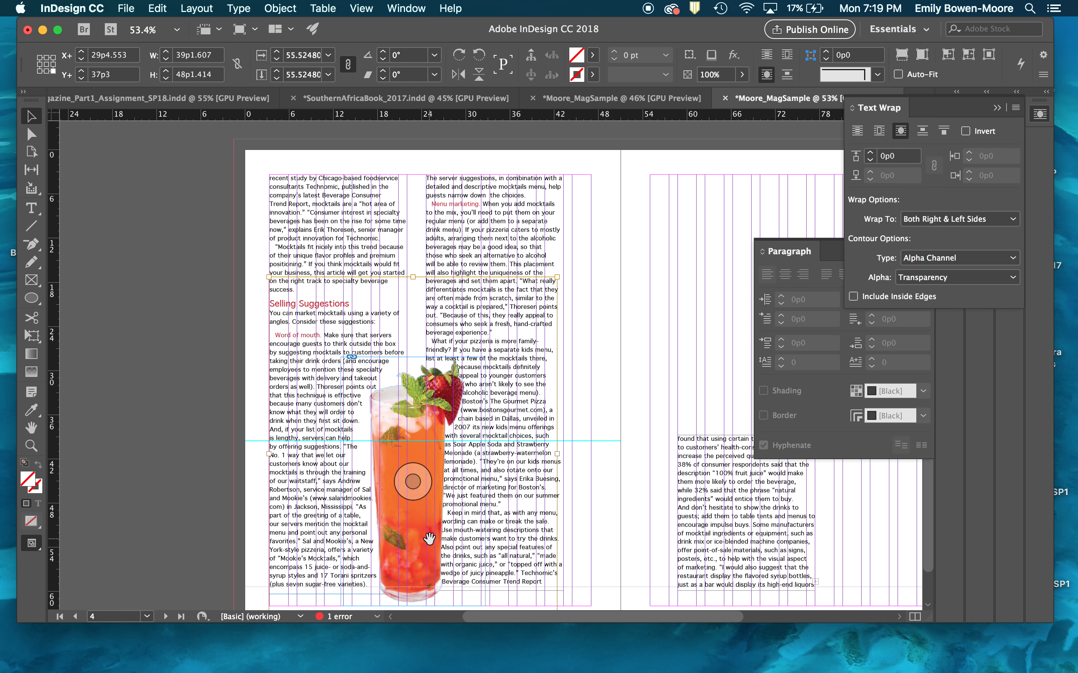
pyautogui.click(225, 347)
pyautogui.click(409, 357)
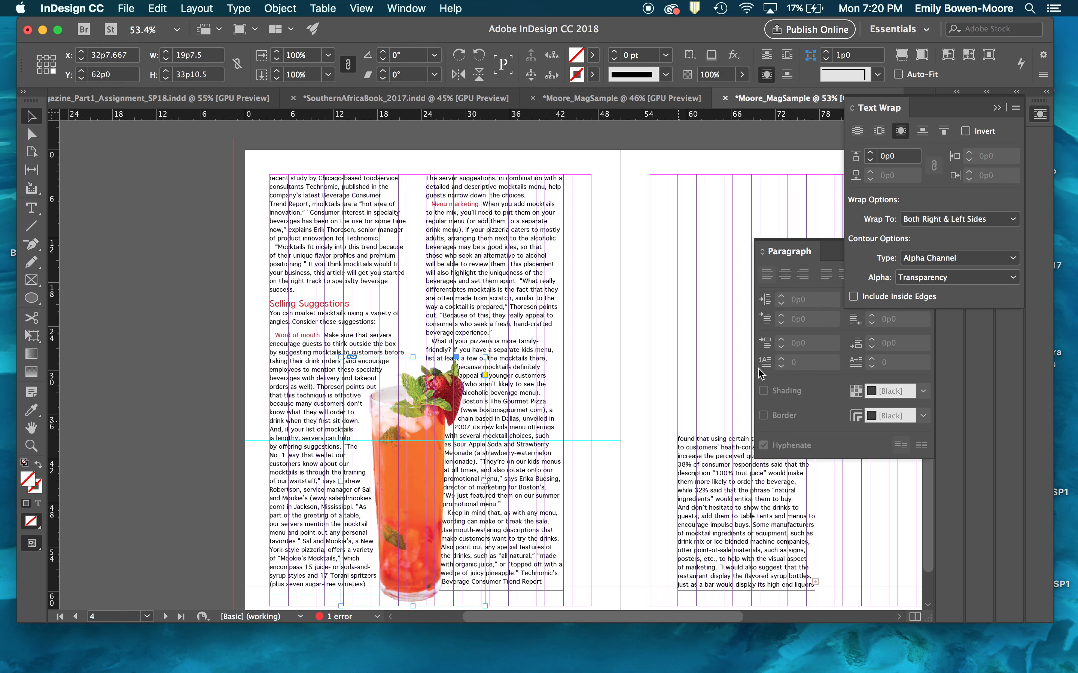
pyautogui.click(870, 153)
pyautogui.click(870, 154)
pyautogui.click(871, 154)
pyautogui.click(871, 154)
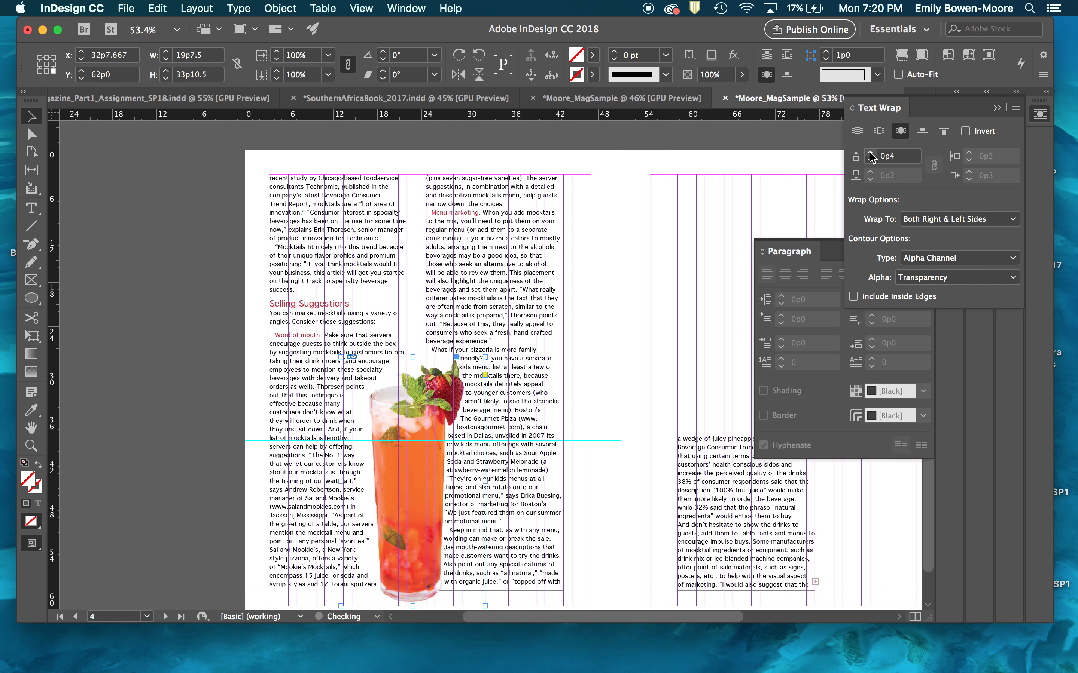
pyautogui.click(871, 154)
pyautogui.click(871, 154)
pyautogui.click(870, 153)
pyautogui.click(871, 154)
pyautogui.click(870, 153)
pyautogui.click(870, 154)
pyautogui.click(871, 154)
pyautogui.click(870, 154)
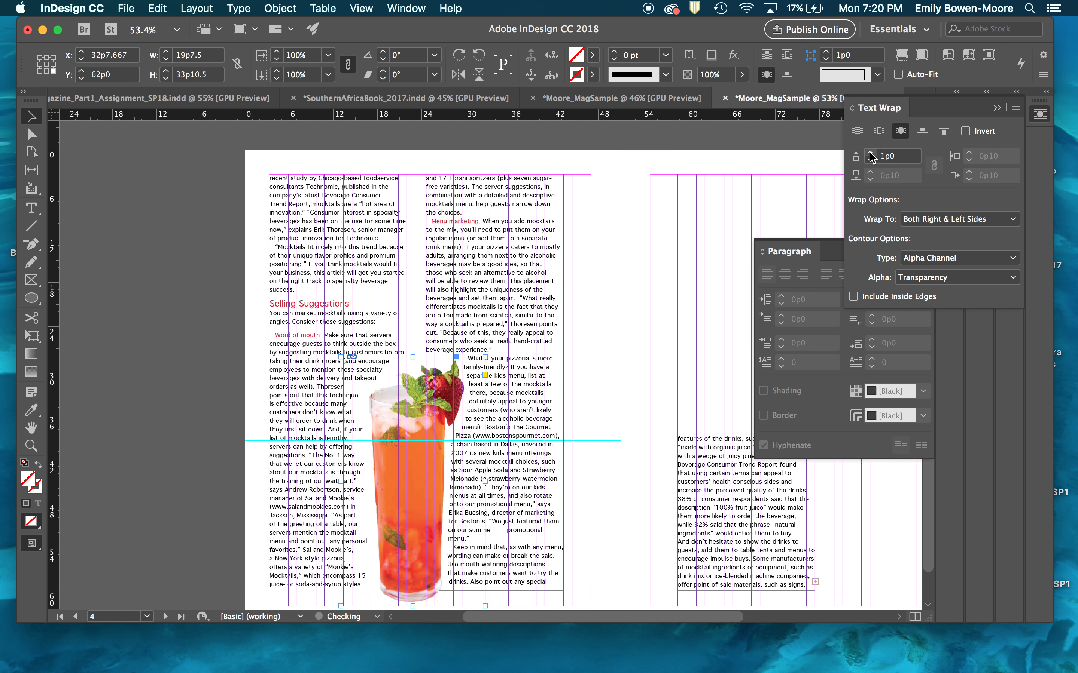
pyautogui.click(871, 154)
pyautogui.click(871, 153)
pyautogui.click(871, 154)
pyautogui.click(871, 154)
pyautogui.click(870, 154)
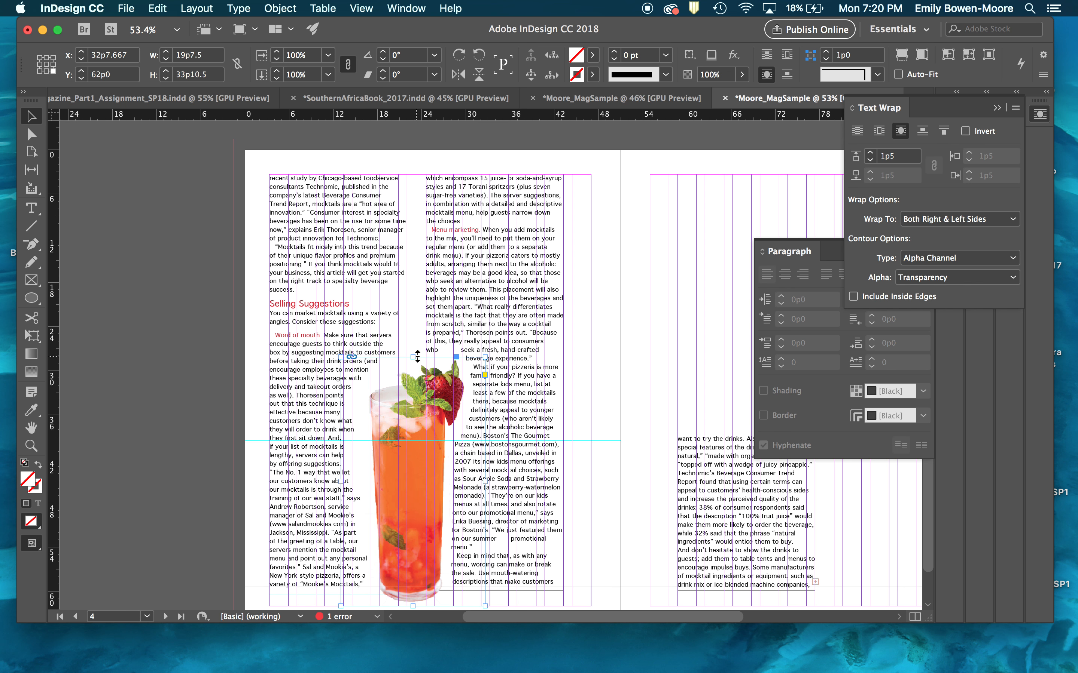
# Move the mocktail frame slightly up and toward the first column, and narrow it to a width of 15p10.667
pyautogui.moveTo(416, 360); pyautogui.dragTo(427, 386)
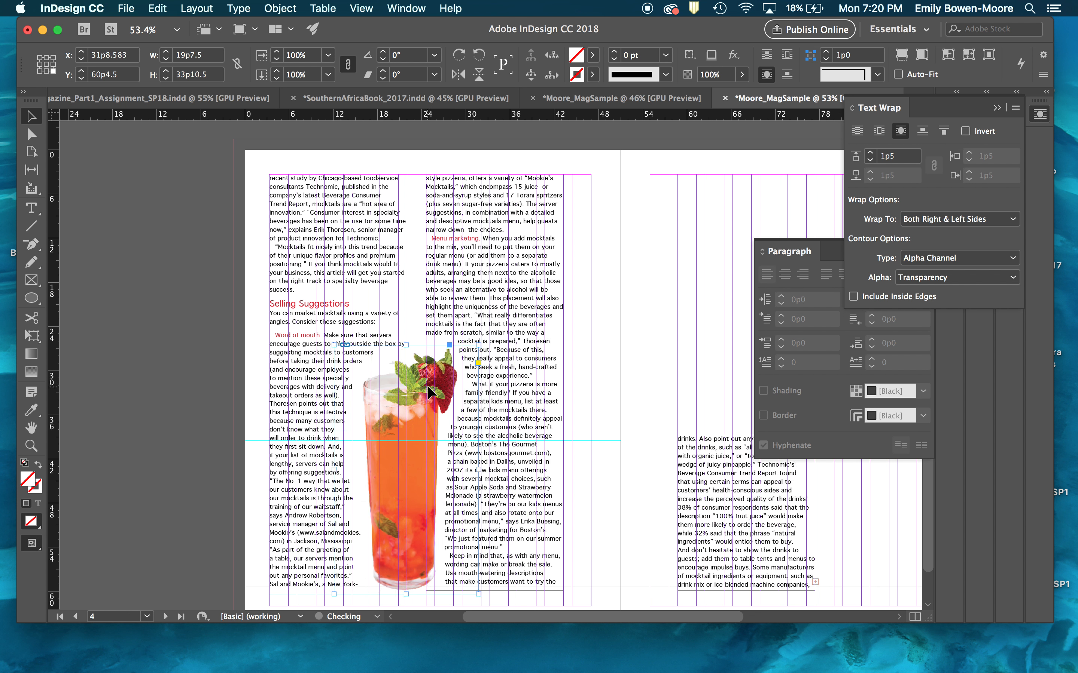
pyautogui.moveTo(334, 470); pyautogui.dragTo(359, 472)
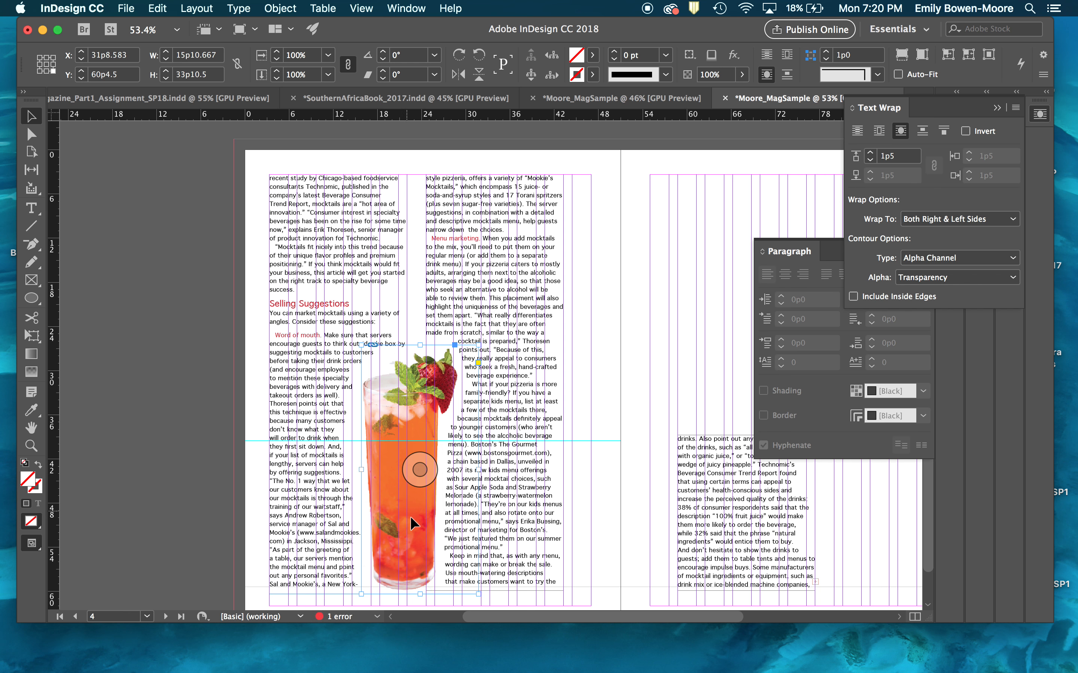
pyautogui.press('Left')
pyautogui.press('Left')
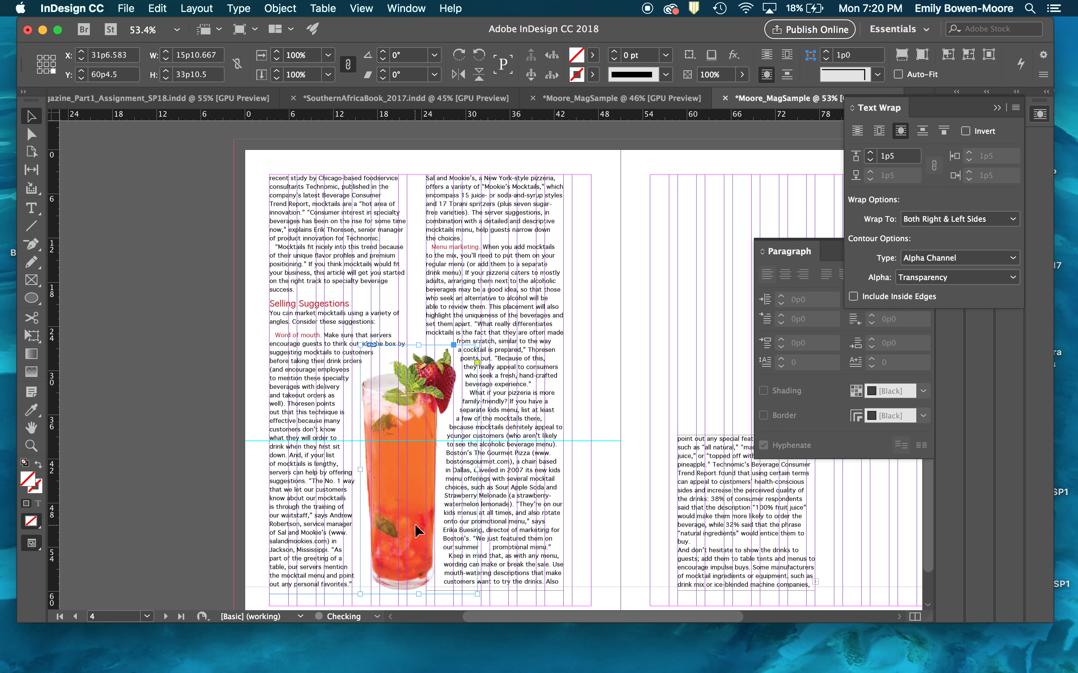
pyautogui.press('Right')
pyautogui.press('Right')
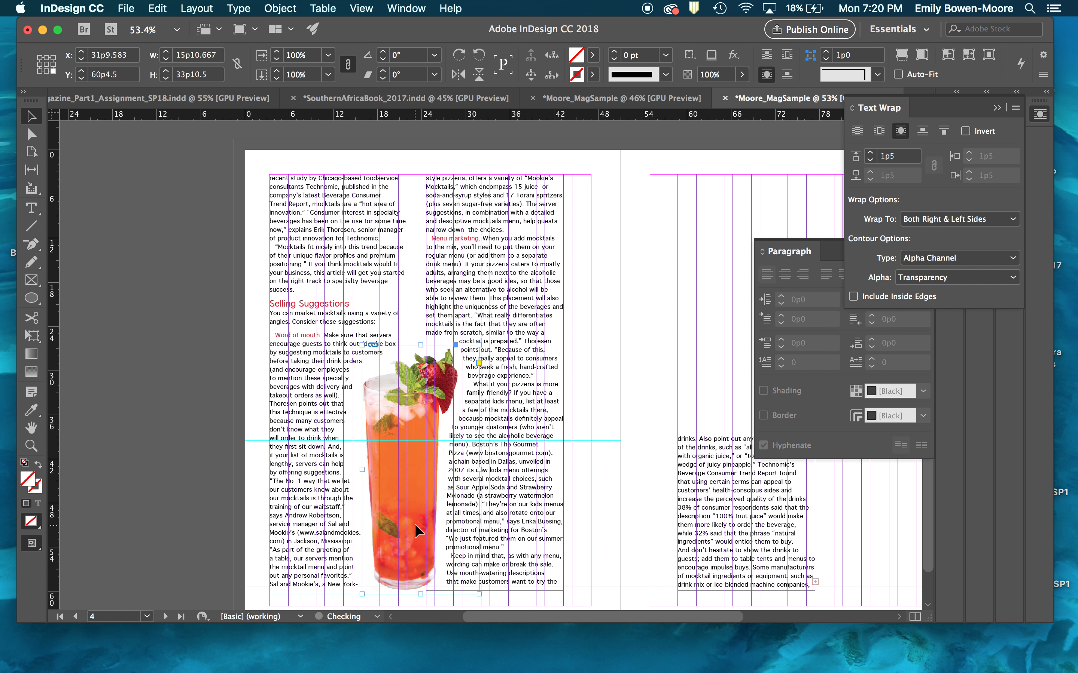
# Preview the page without guides and nudge the mocktail frame down to a Y position of 61p11.5
pyautogui.click(616, 394)
pyautogui.press('w')
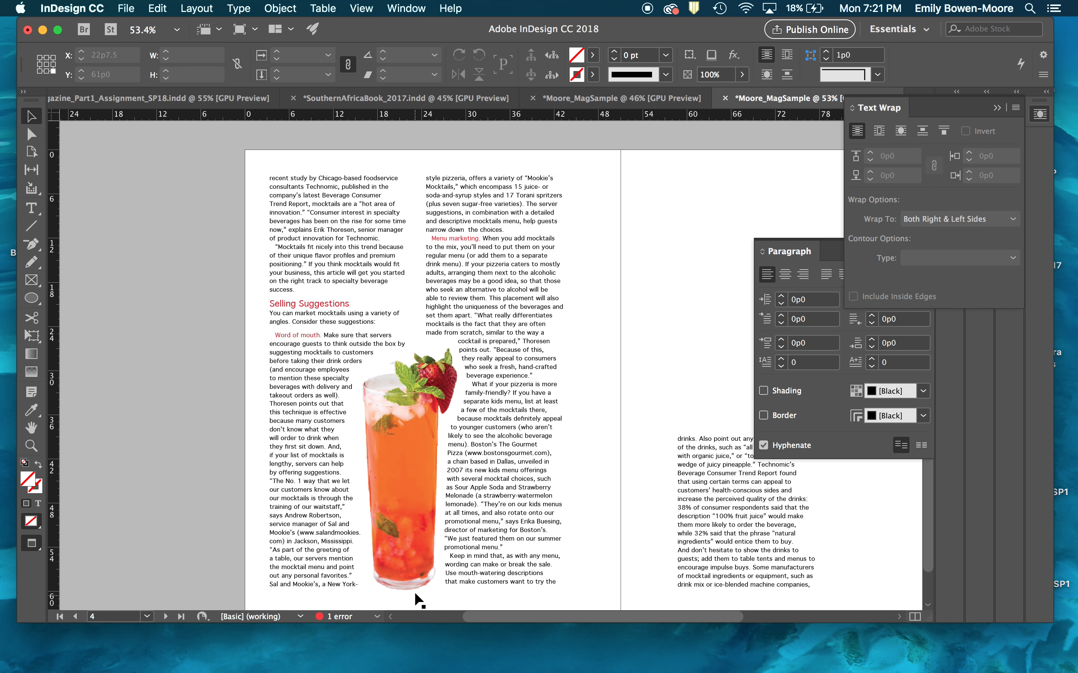
pyautogui.click(414, 576)
pyautogui.press('Down')
pyautogui.press('Down')
pyautogui.press('Down')
pyautogui.press('Down')
pyautogui.press('Down')
pyautogui.press('Down')
pyautogui.press('Down')
pyautogui.press('Down')
pyautogui.press('Down')
pyautogui.press('Down')
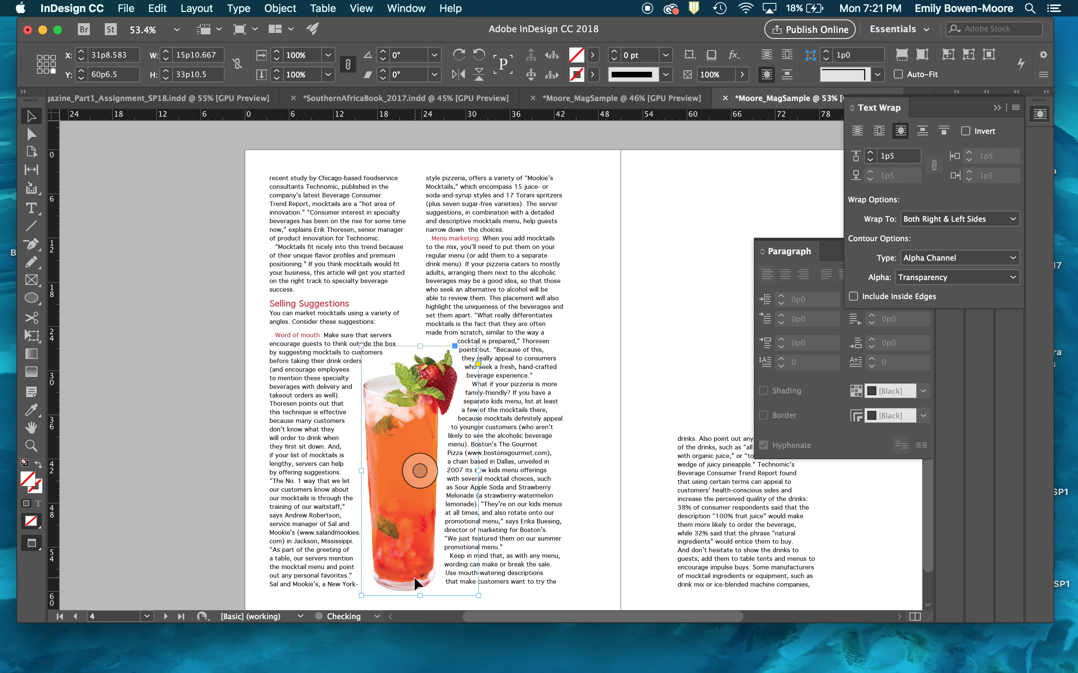
pyautogui.press('Down')
pyautogui.press('Down')
pyautogui.press('Down')
pyautogui.press('Down')
pyautogui.press('Down')
pyautogui.press('Down')
pyautogui.press('Down')
pyautogui.press('Down')
pyautogui.press('Down')
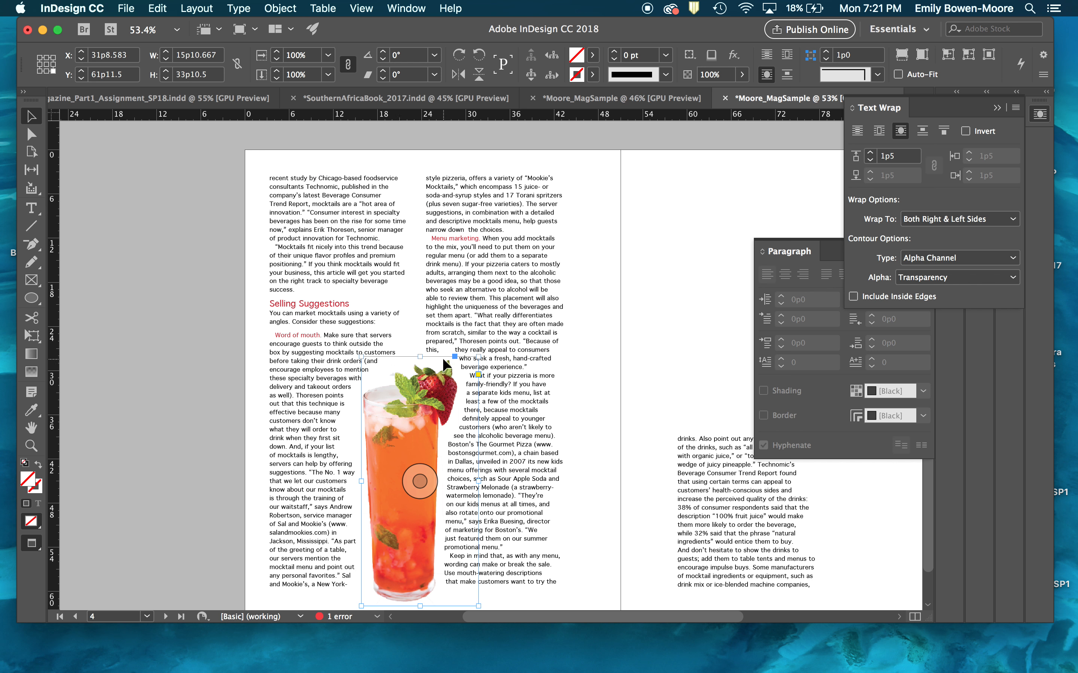
# Try to close the gap before "they really appeal" in the second column's text
pyautogui.scroll(3, 442, 358)
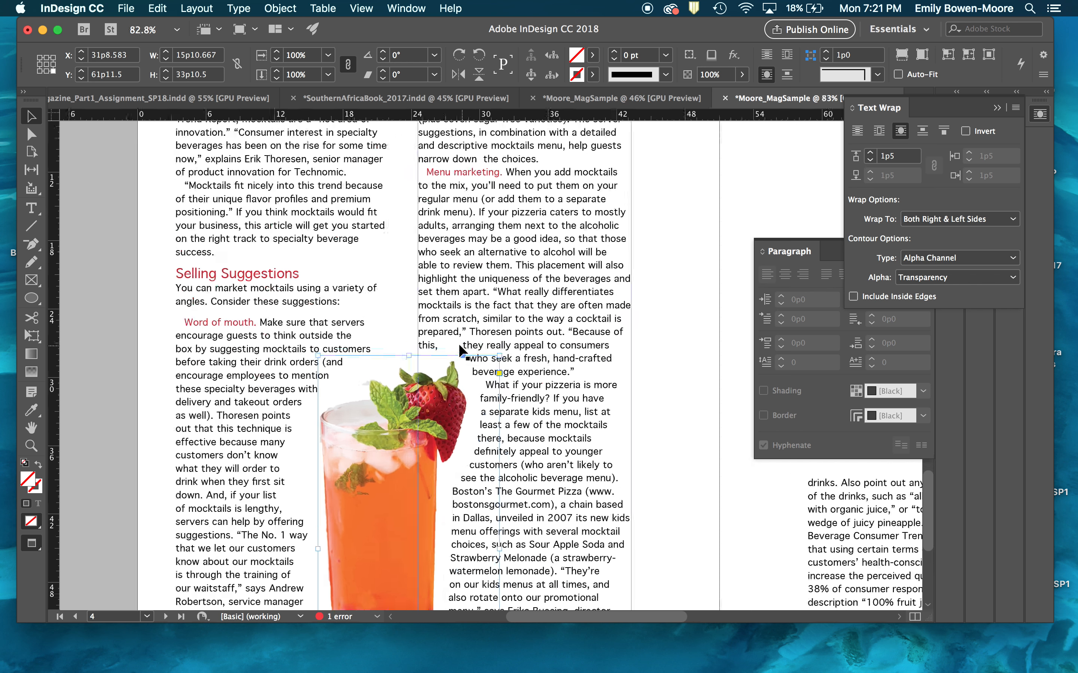
pyautogui.click(461, 345)
pyautogui.doubleClick(462, 345)
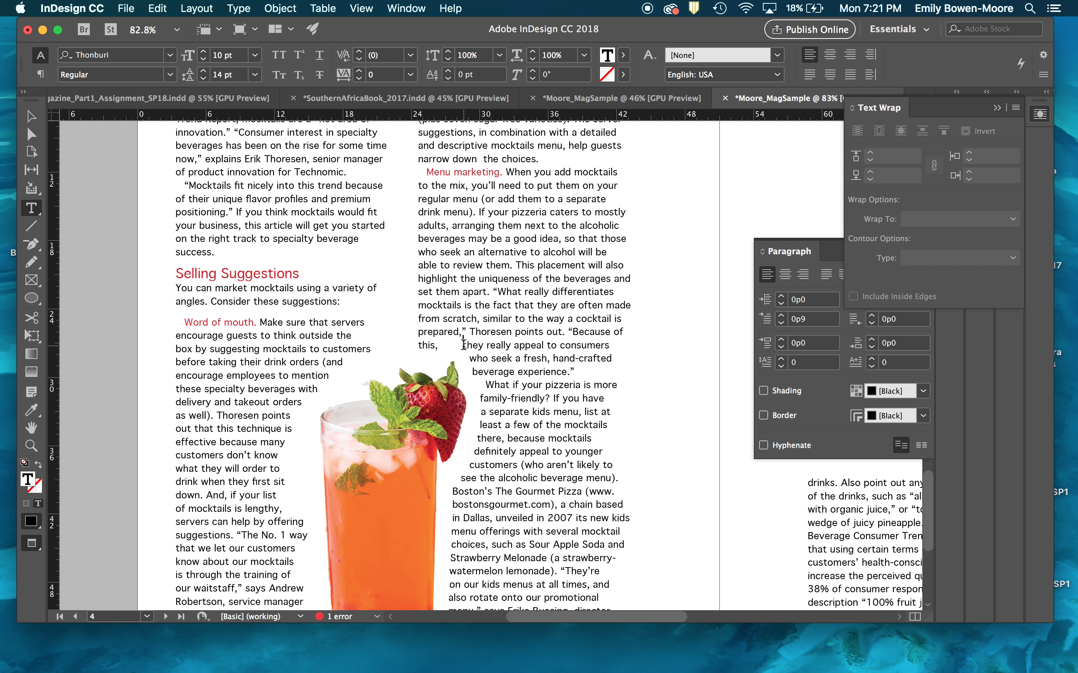
pyautogui.press('BackSpace')
pyautogui.press('Escape')
# Nudge the mocktail frame up to a Y position of 60p10.5 so the text wraps differently above the strawberry
pyautogui.click(362, 432)
pyautogui.click(362, 432)
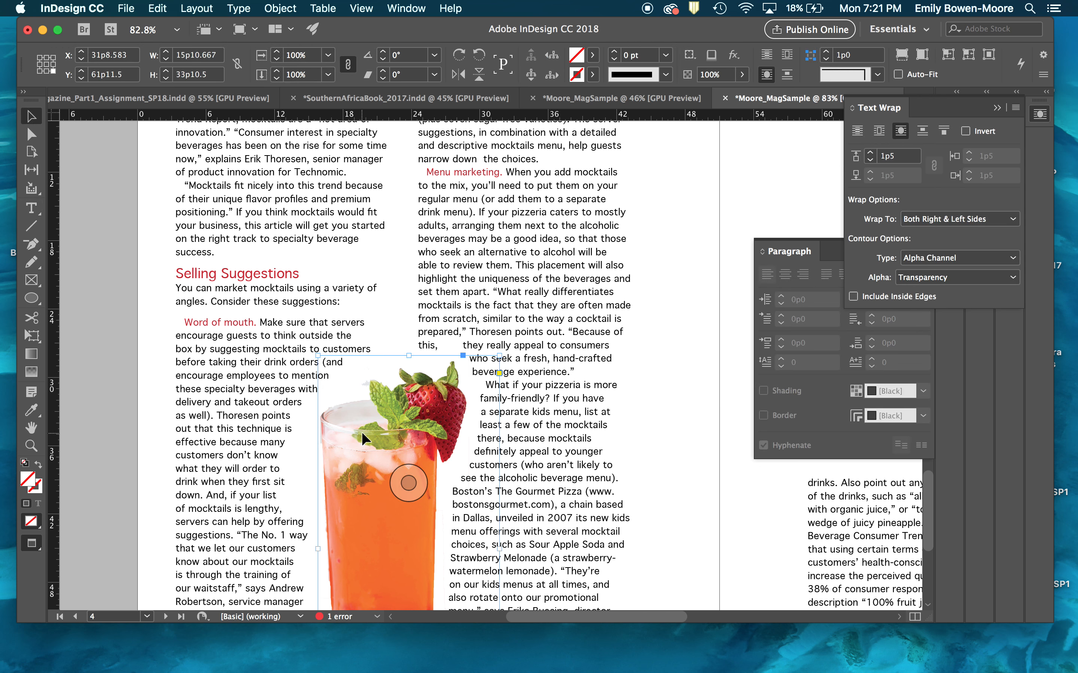
pyautogui.press('Up')
pyautogui.press('Up')
pyautogui.press('Up')
pyautogui.press('Up')
pyautogui.press('Up')
pyautogui.press('Up')
pyautogui.press('Up')
pyautogui.press('Up')
pyautogui.press('Up')
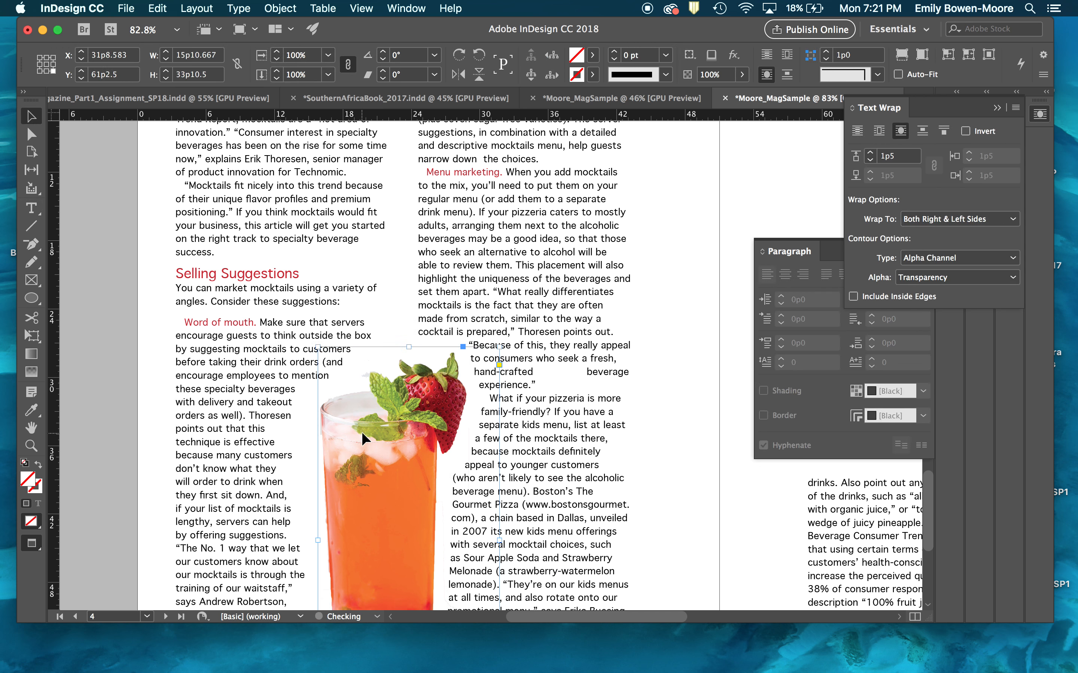
pyautogui.press('Up')
pyautogui.press('Up')
pyautogui.press('Up')
pyautogui.press('Up')
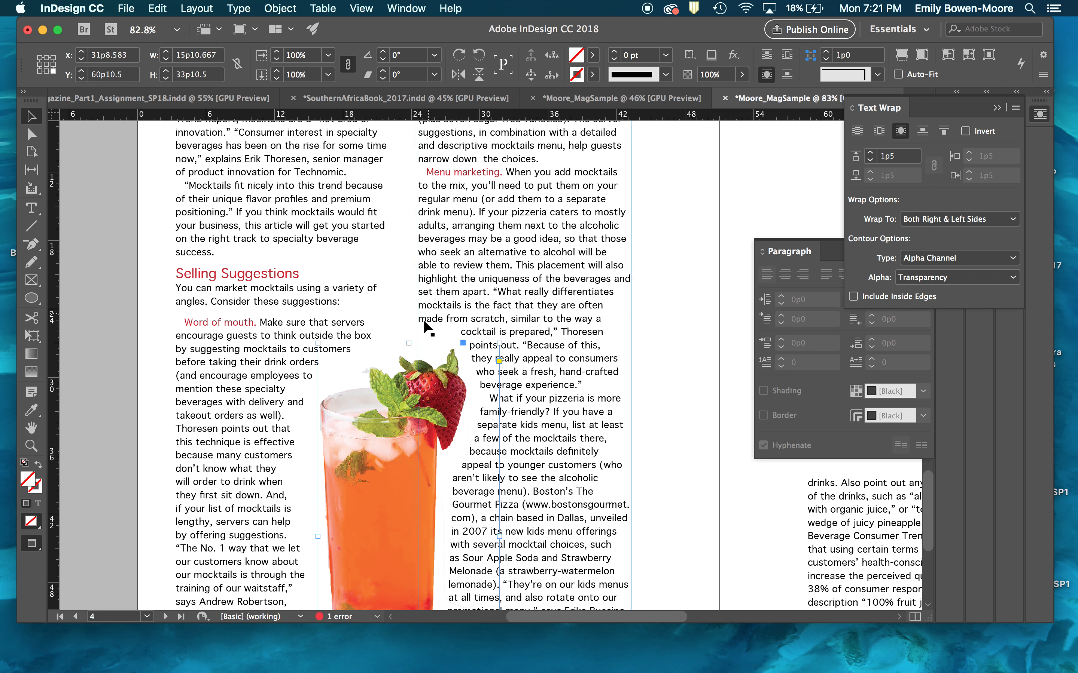
# Move the mocktail frame down and toward the second column, to X 33p0 and Y 63p1.5
pyautogui.scroll(-4, 455, 552)
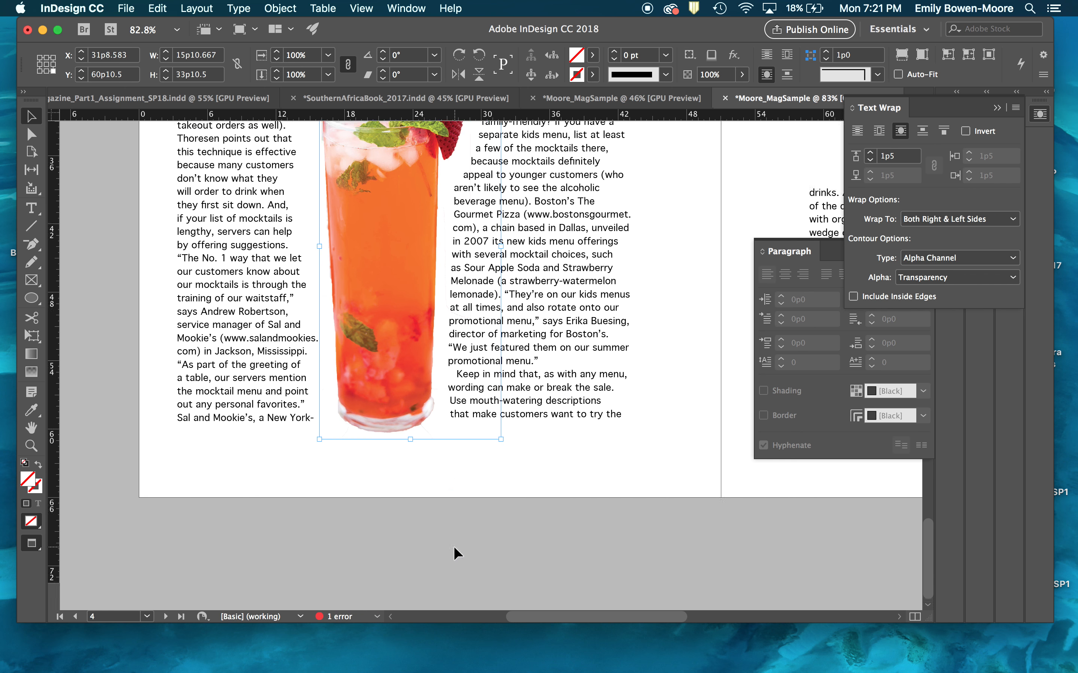
pyautogui.scroll(-1, 454, 547)
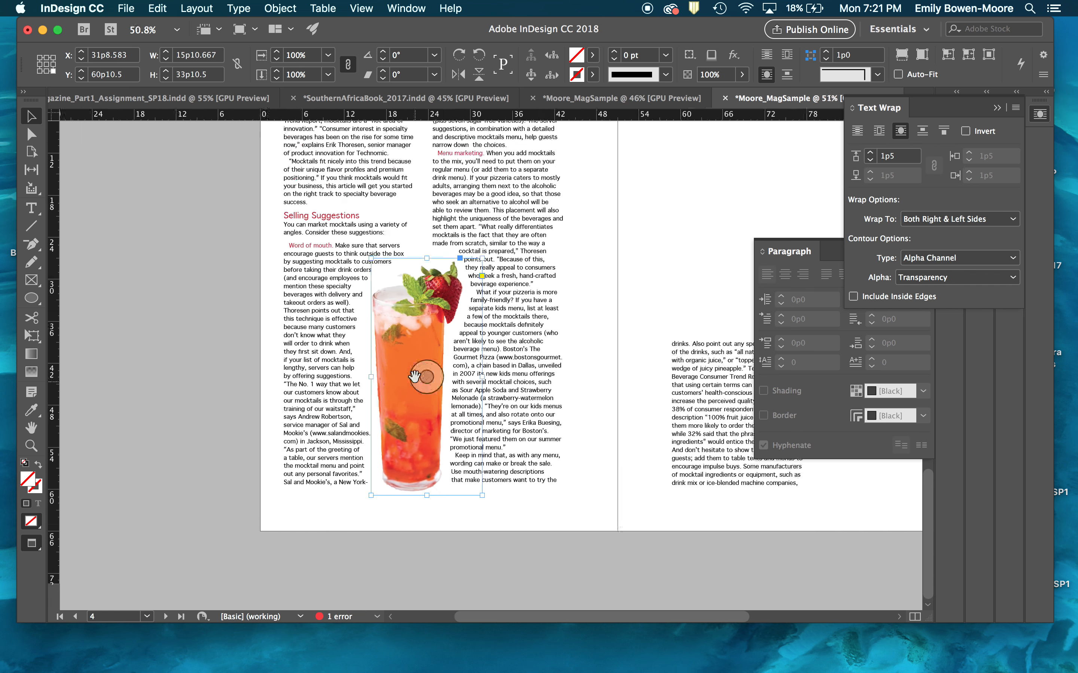
pyautogui.moveTo(398, 347)
pyautogui.mouseDown()
pyautogui.moveTo(519, 351)
pyautogui.moveTo(313, 379)
pyautogui.moveTo(293, 355)
pyautogui.moveTo(291, 388)
pyautogui.moveTo(326, 369)
pyautogui.moveTo(416, 365)
pyautogui.moveTo(406, 362)
pyautogui.mouseUp()
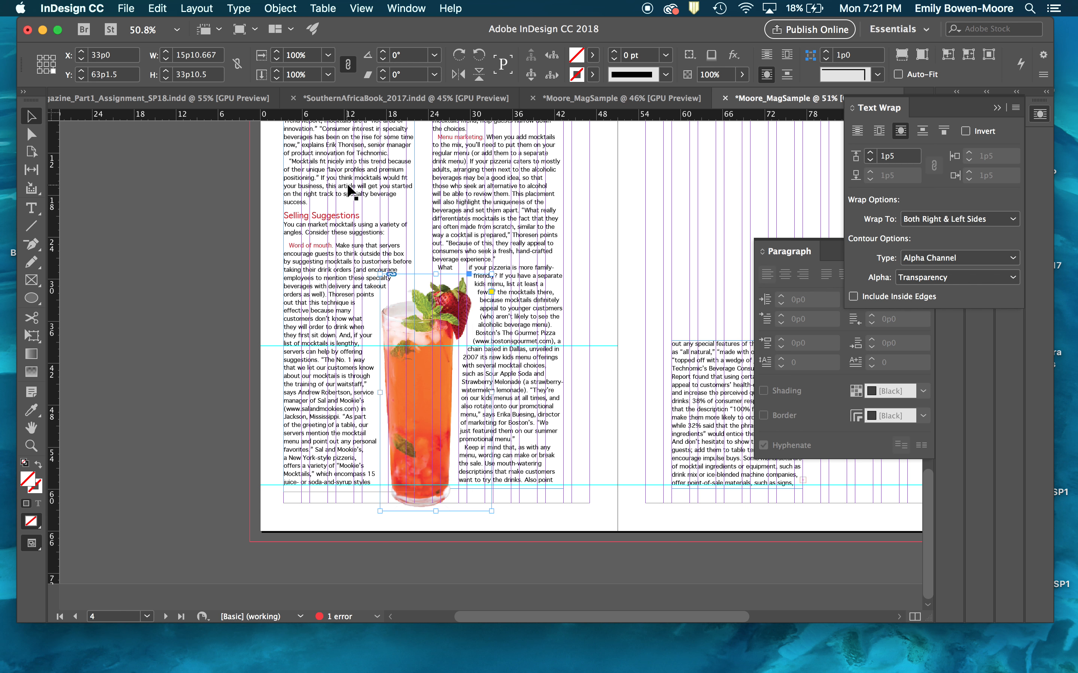
# Try narrowing the first column's text frame to 10p0.5 and overlapping the mocktail with its inner edge, and undo both changes
pyautogui.click(393, 191)
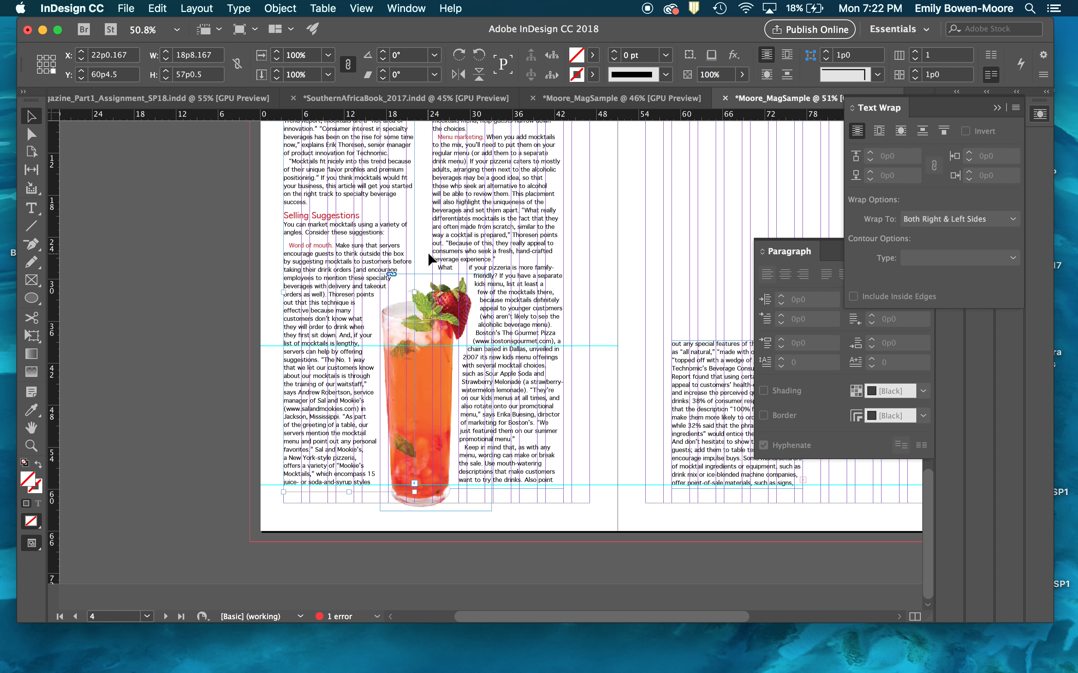
pyautogui.moveTo(414, 292); pyautogui.dragTo(353, 295)
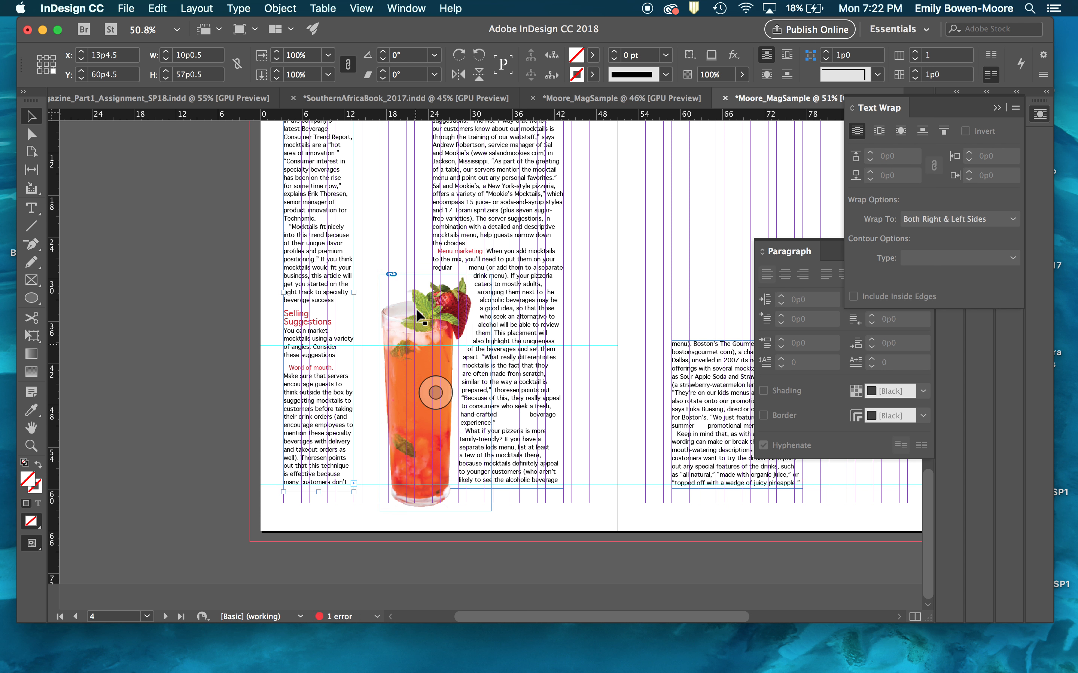
pyautogui.moveTo(423, 303); pyautogui.dragTo(374, 291)
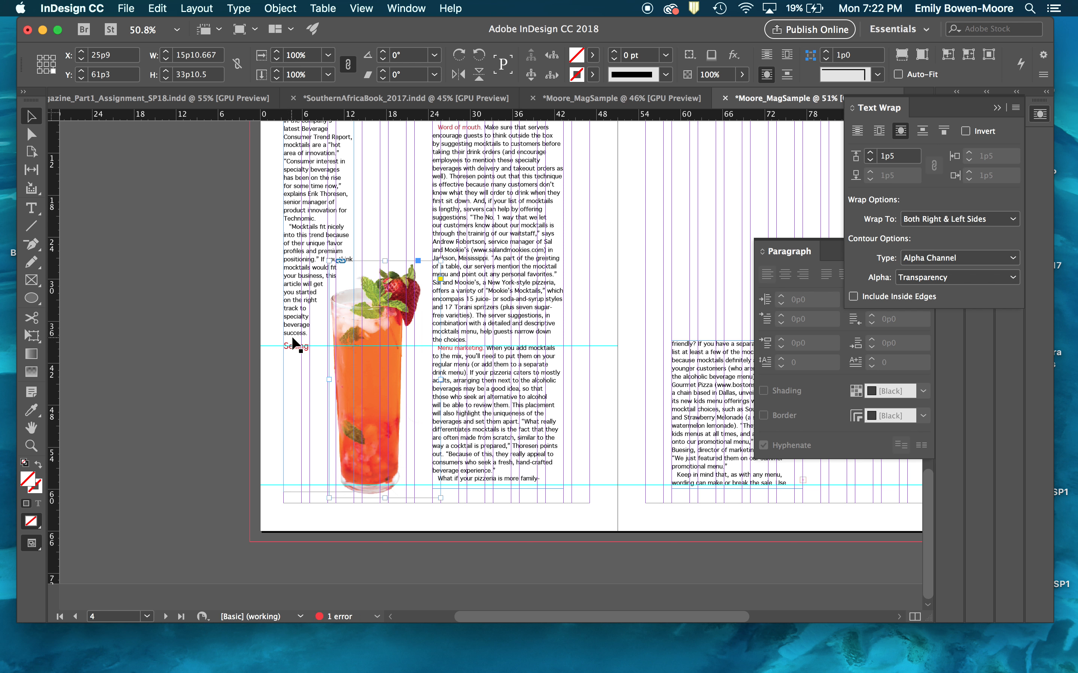
pyautogui.press('super+z')
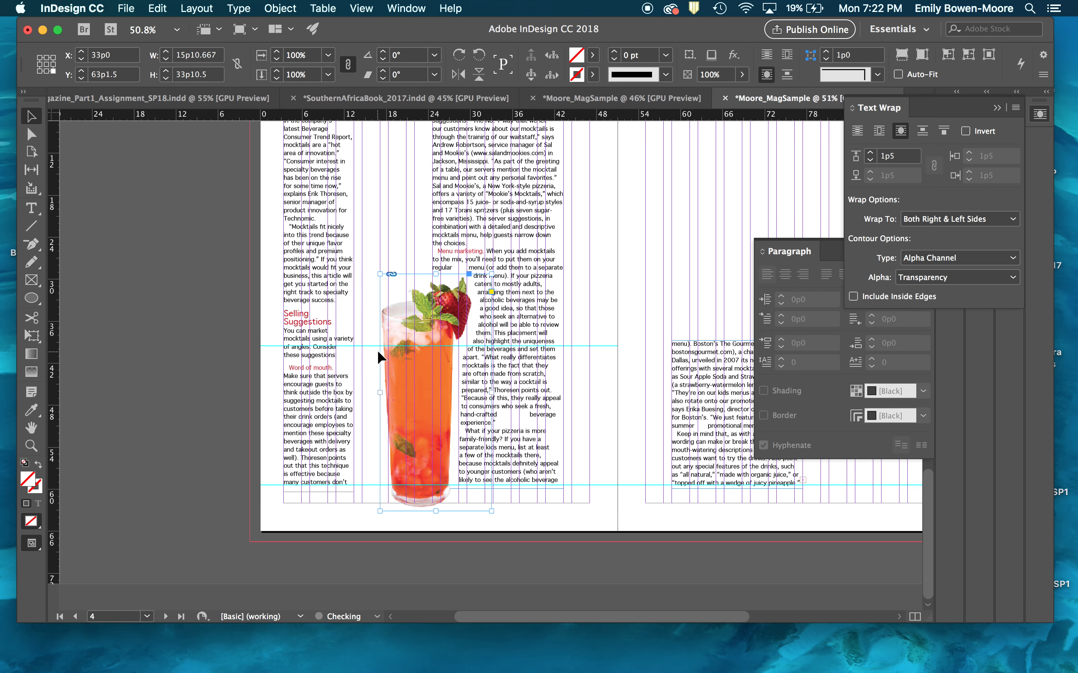
pyautogui.press('super+z')
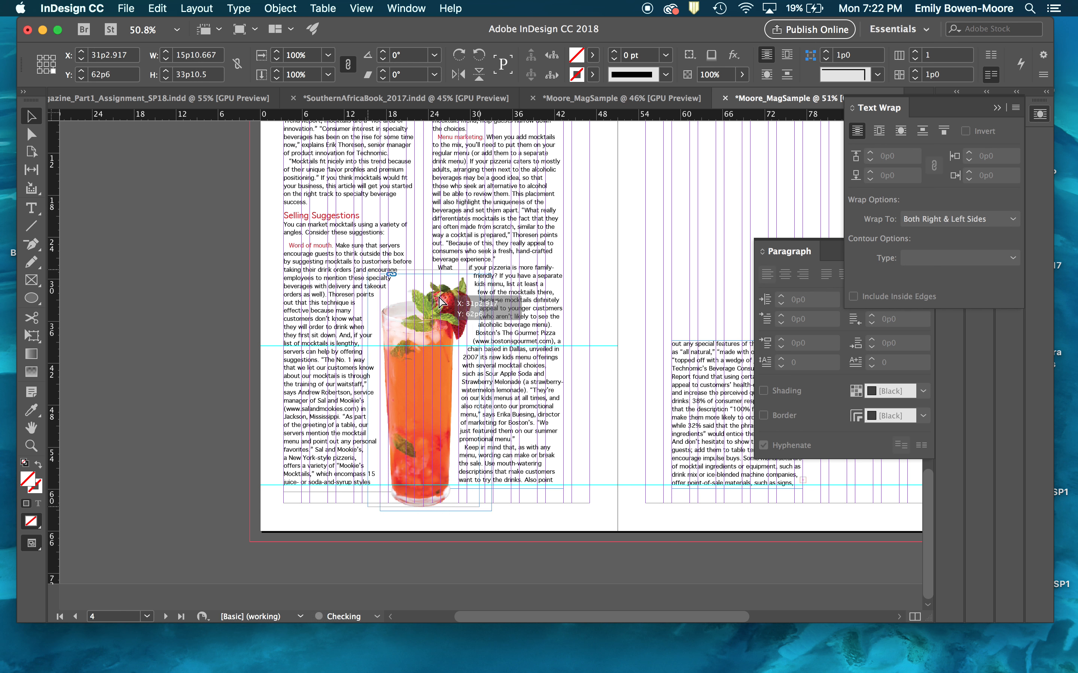
# Move the mocktail frame slightly up and toward the second column, and review the text wrap on the whole spread
pyautogui.moveTo(453, 306); pyautogui.dragTo(468, 282)
pyautogui.click(641, 244)
pyautogui.scroll(-5, 642, 244)
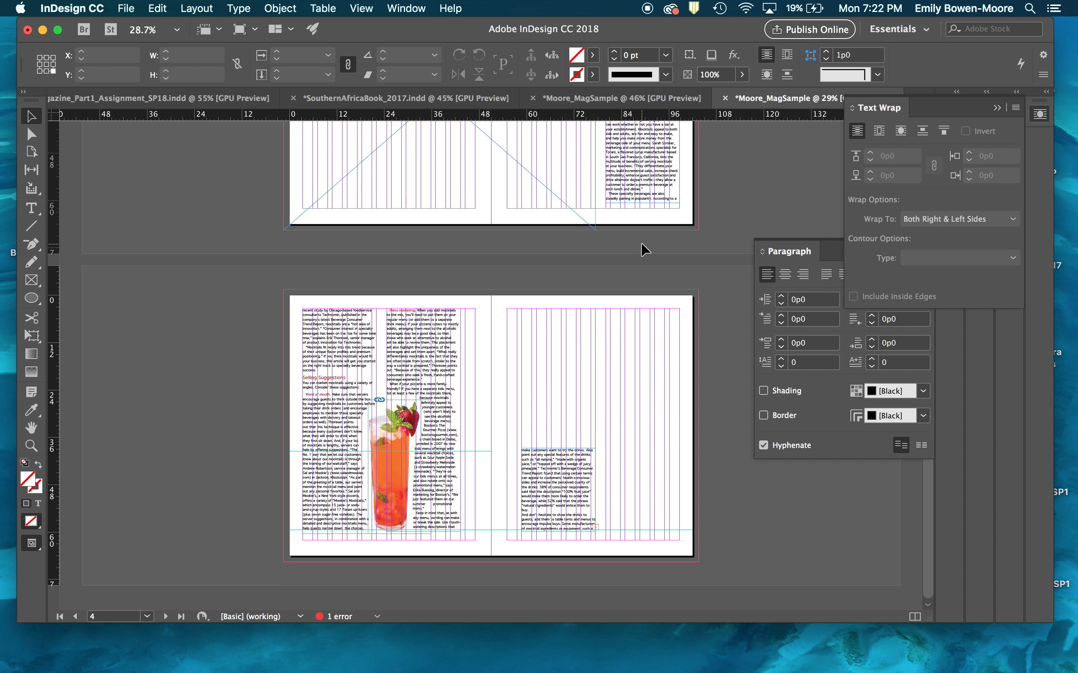
pyautogui.scroll(3, 641, 244)
pyautogui.scroll(2, 640, 242)
pyautogui.scroll(-4, 642, 248)
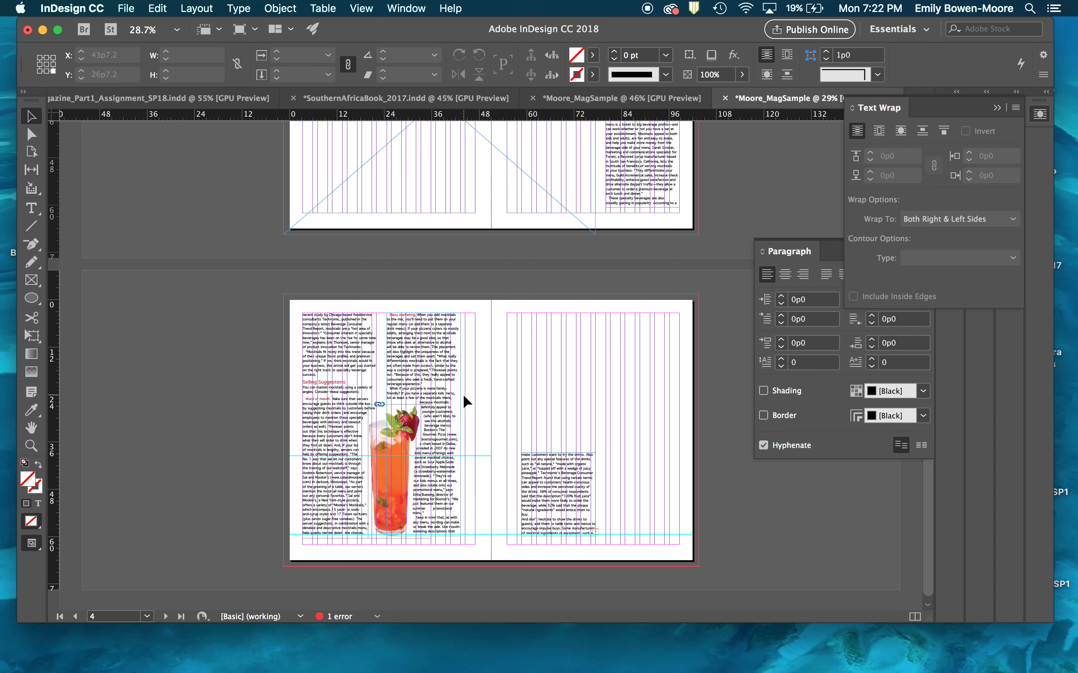
pyautogui.scroll(3, 463, 395)
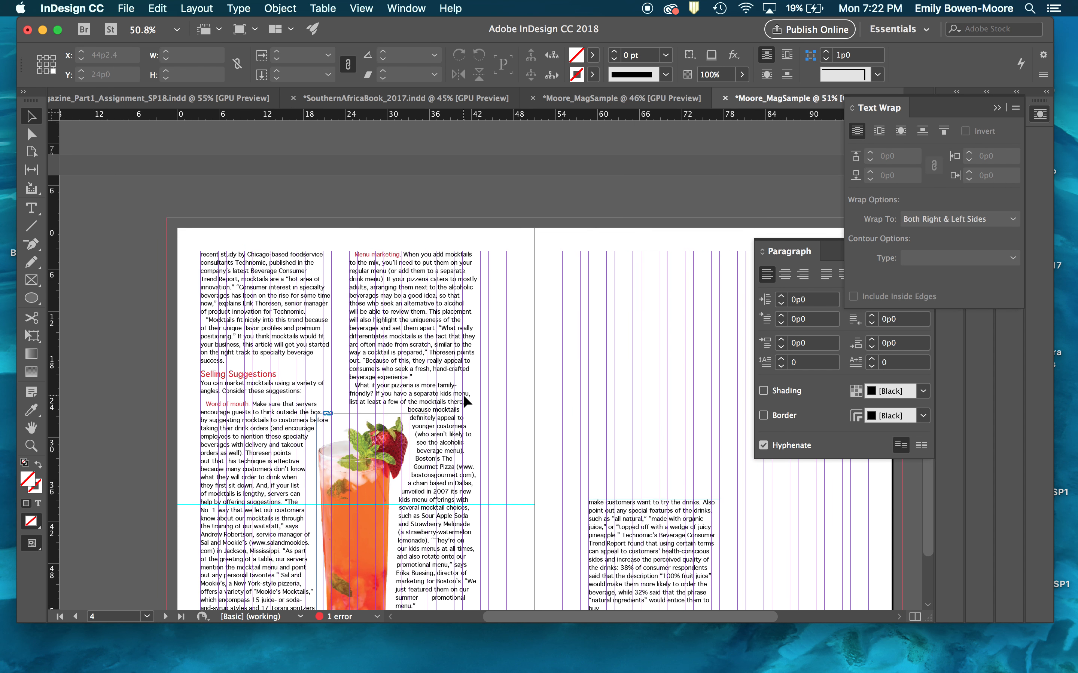